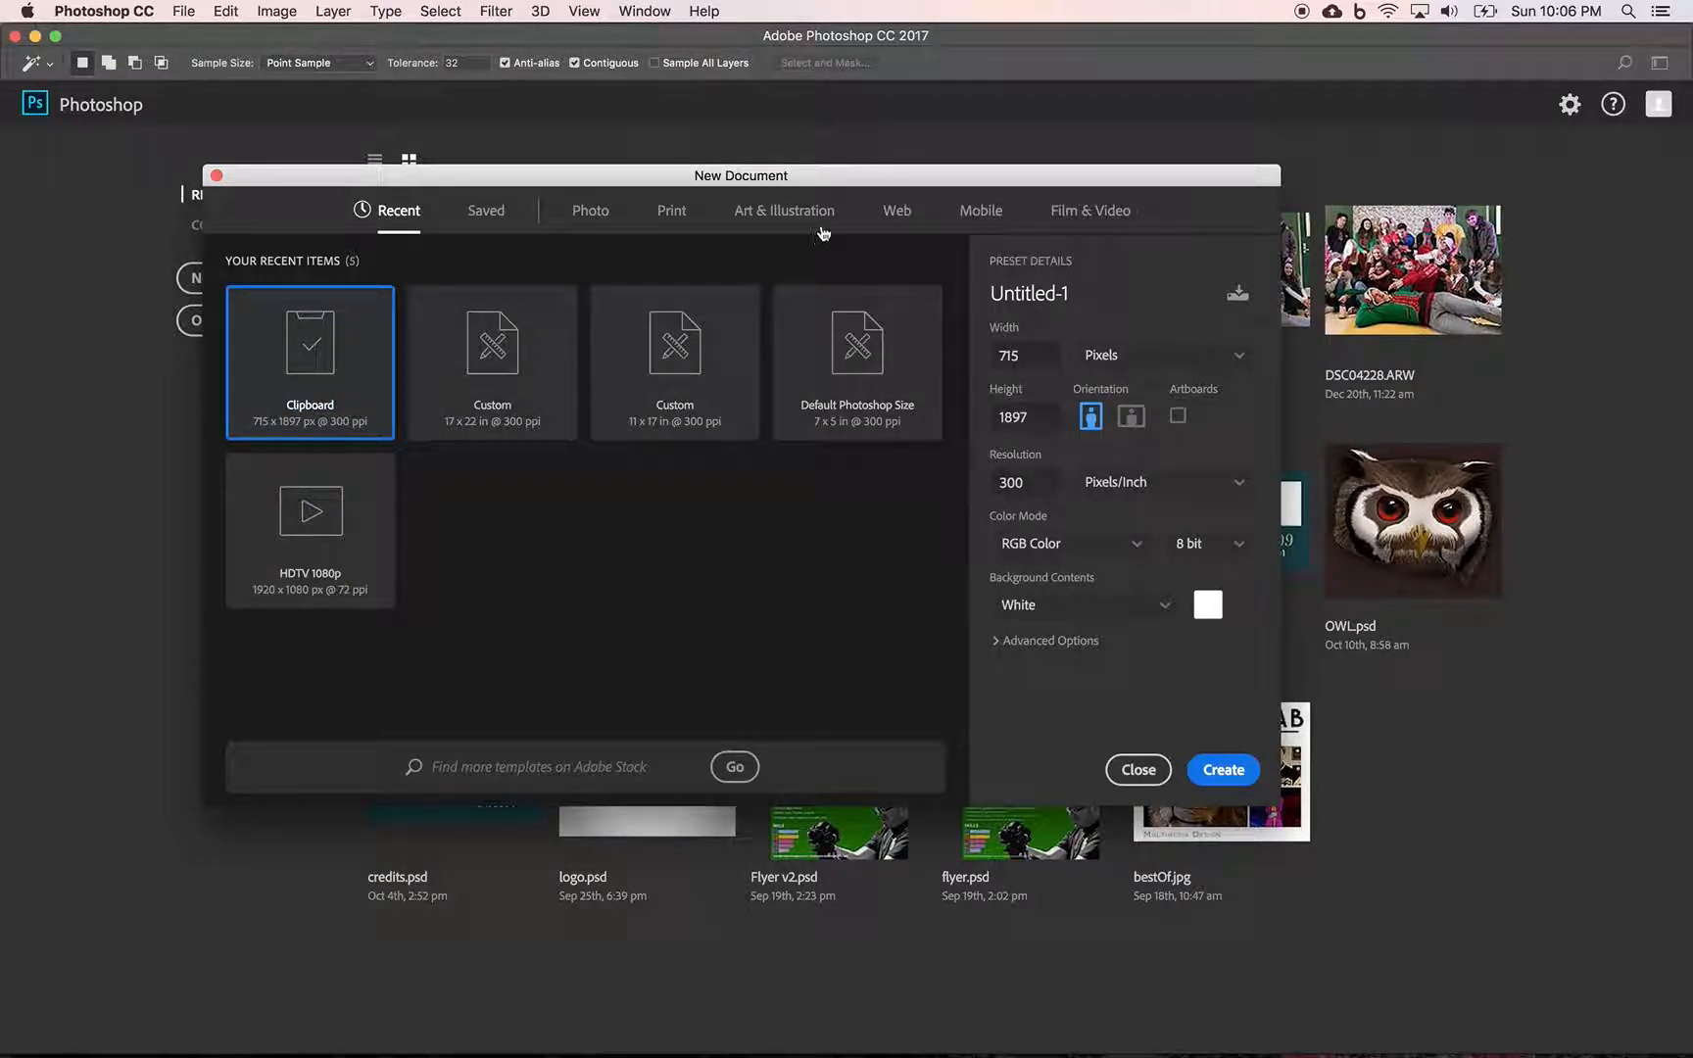
Create an Art & Illustration document 17 inches wide and 22 inches high at 300 pixels/inch with a white background.
click(785, 224)
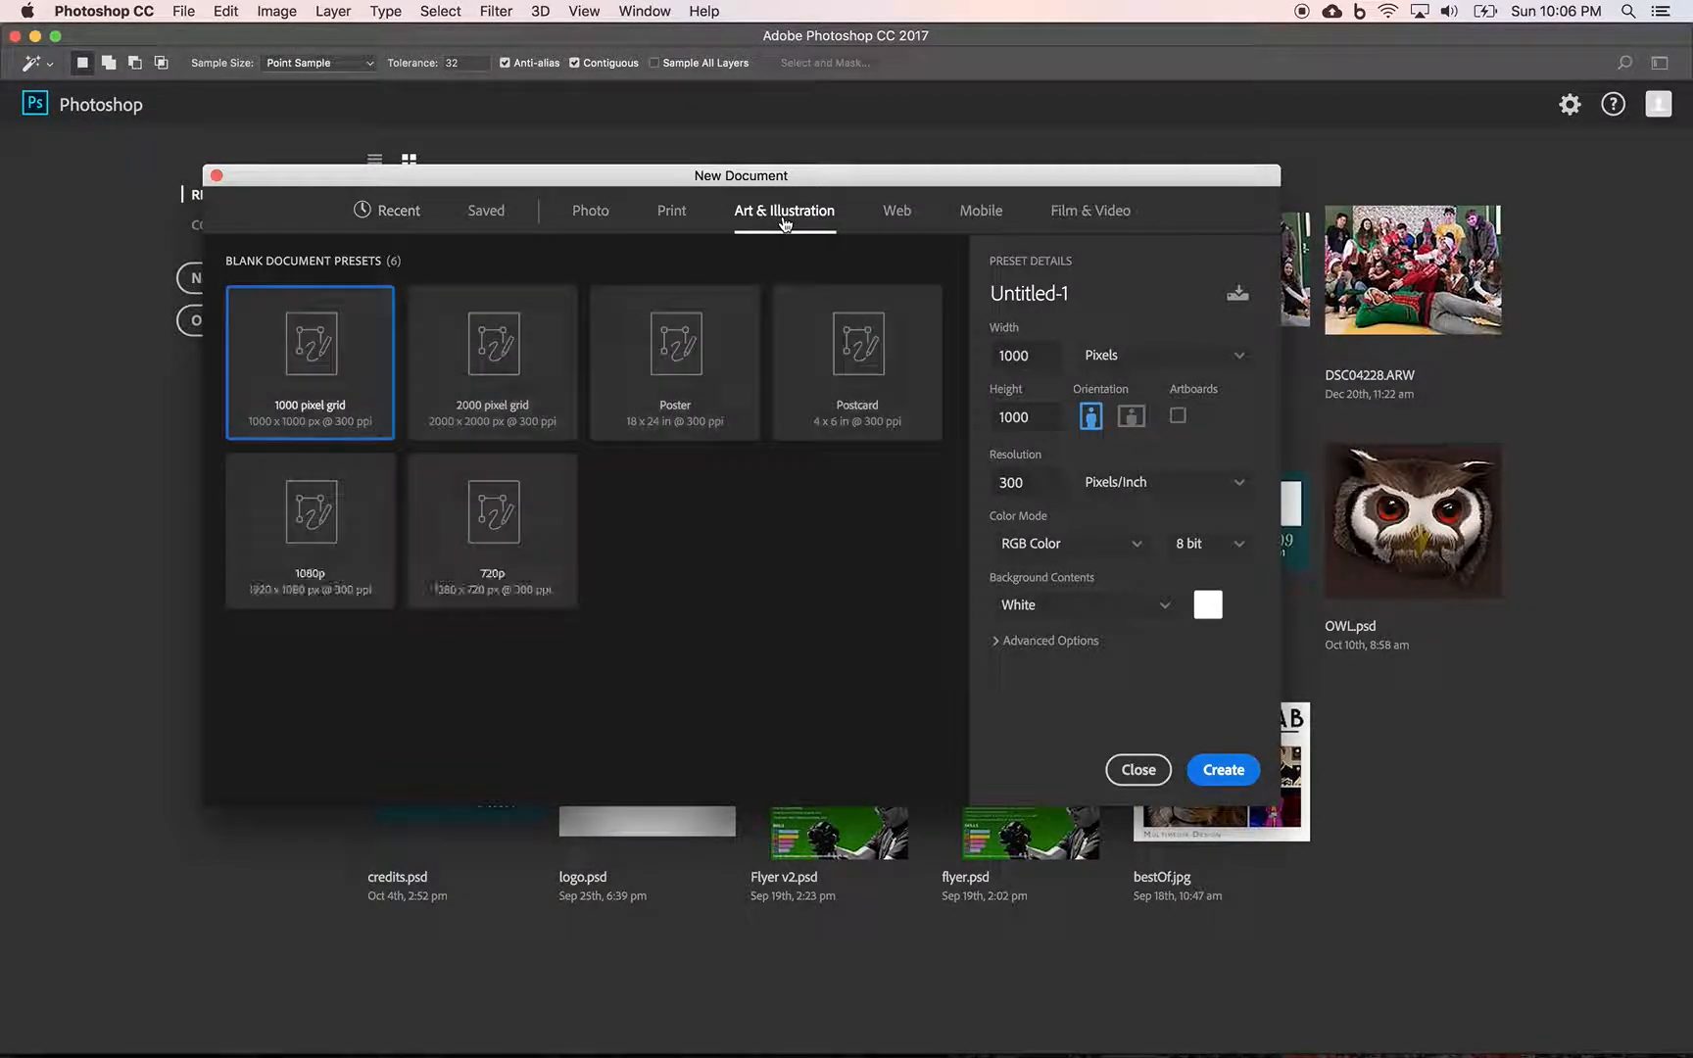
click(1213, 369)
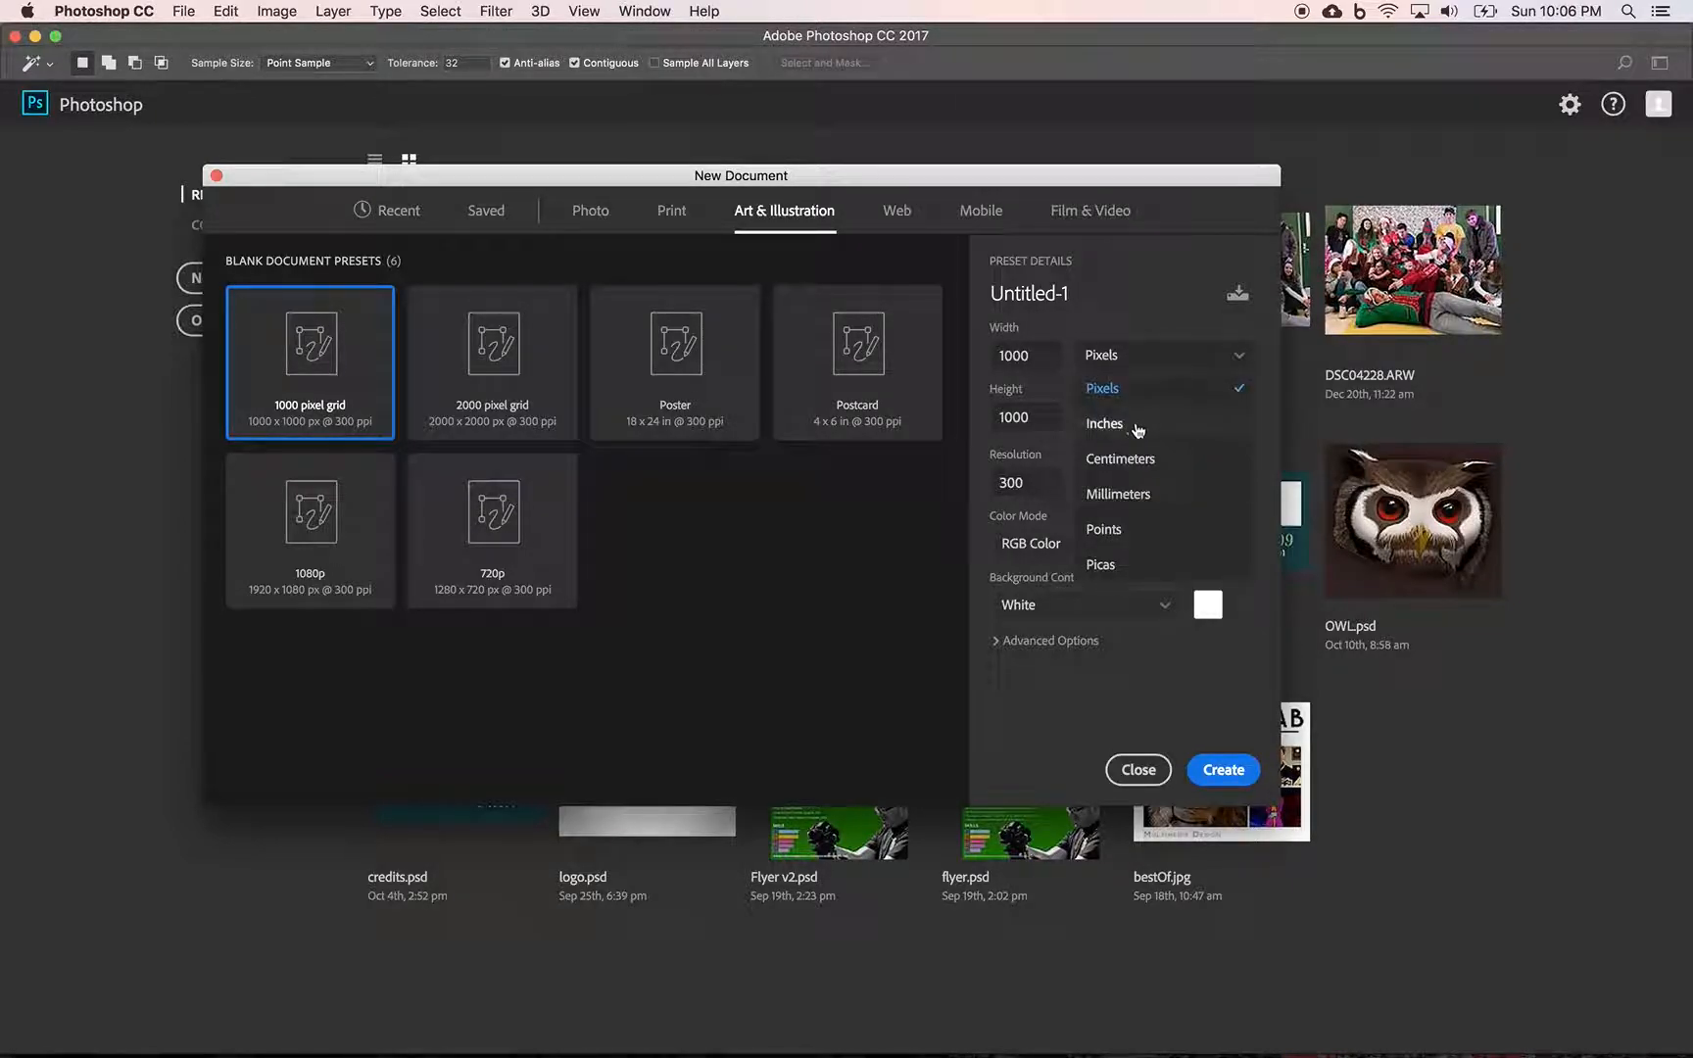
click(1126, 429)
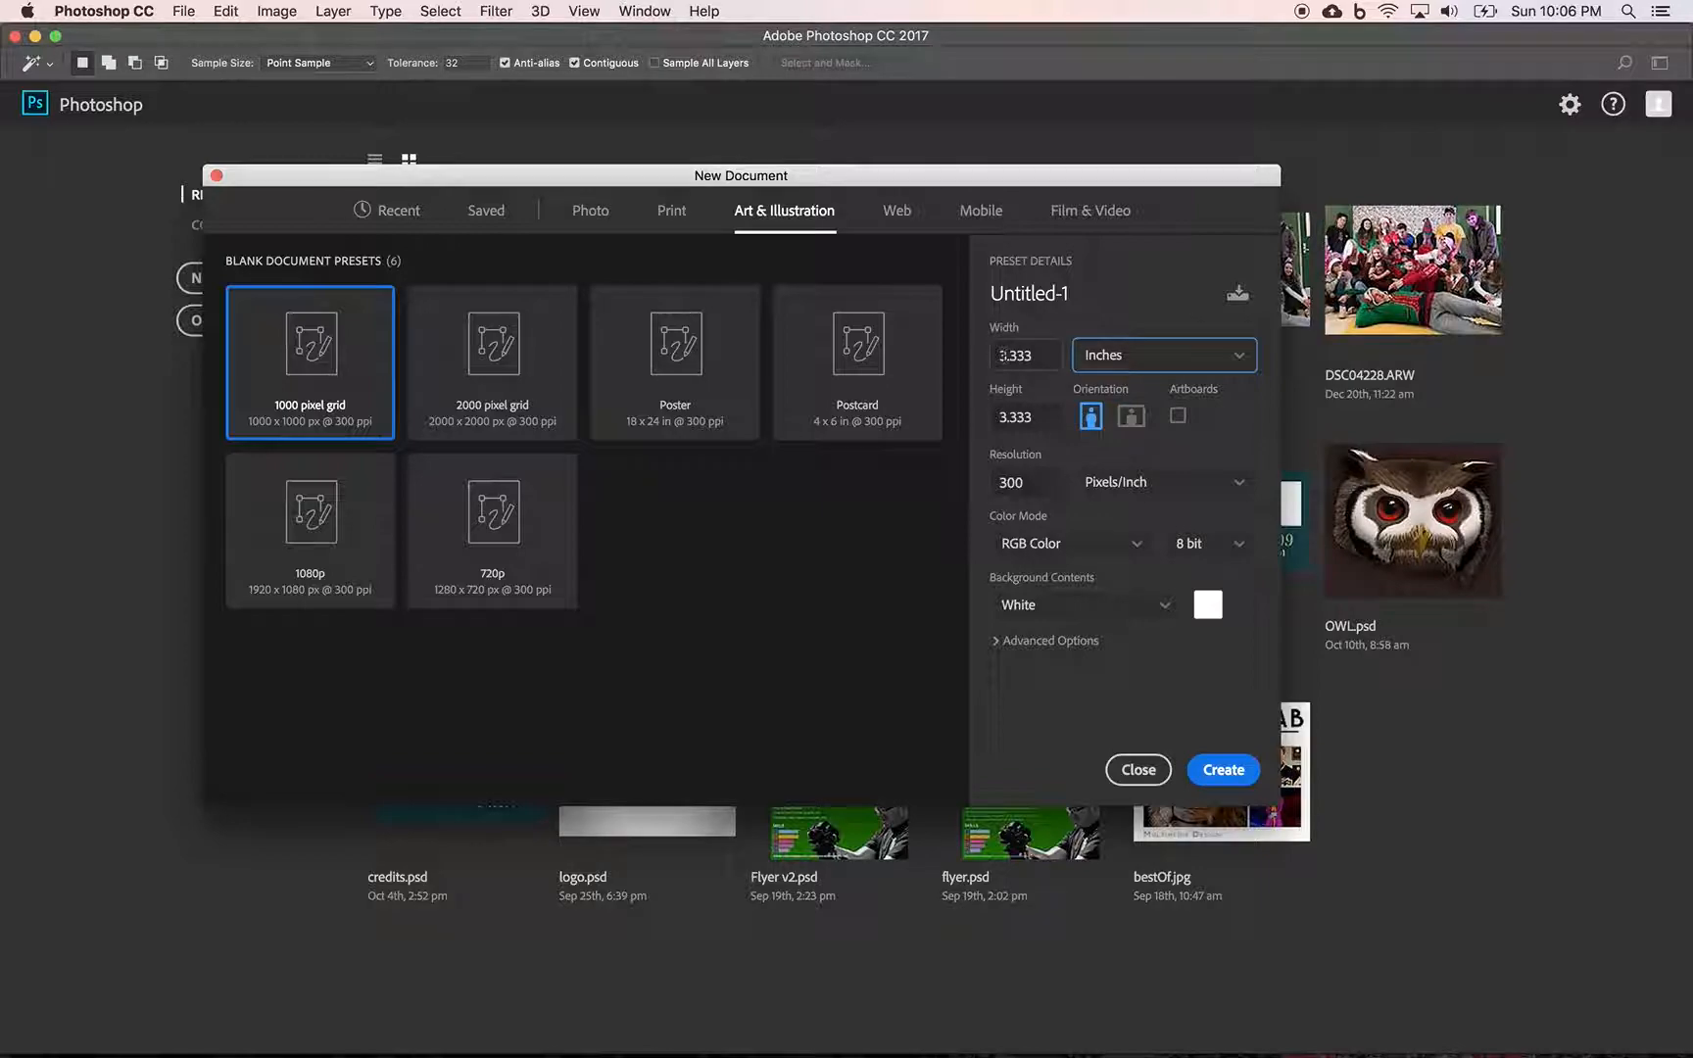
double_click(1016, 355)
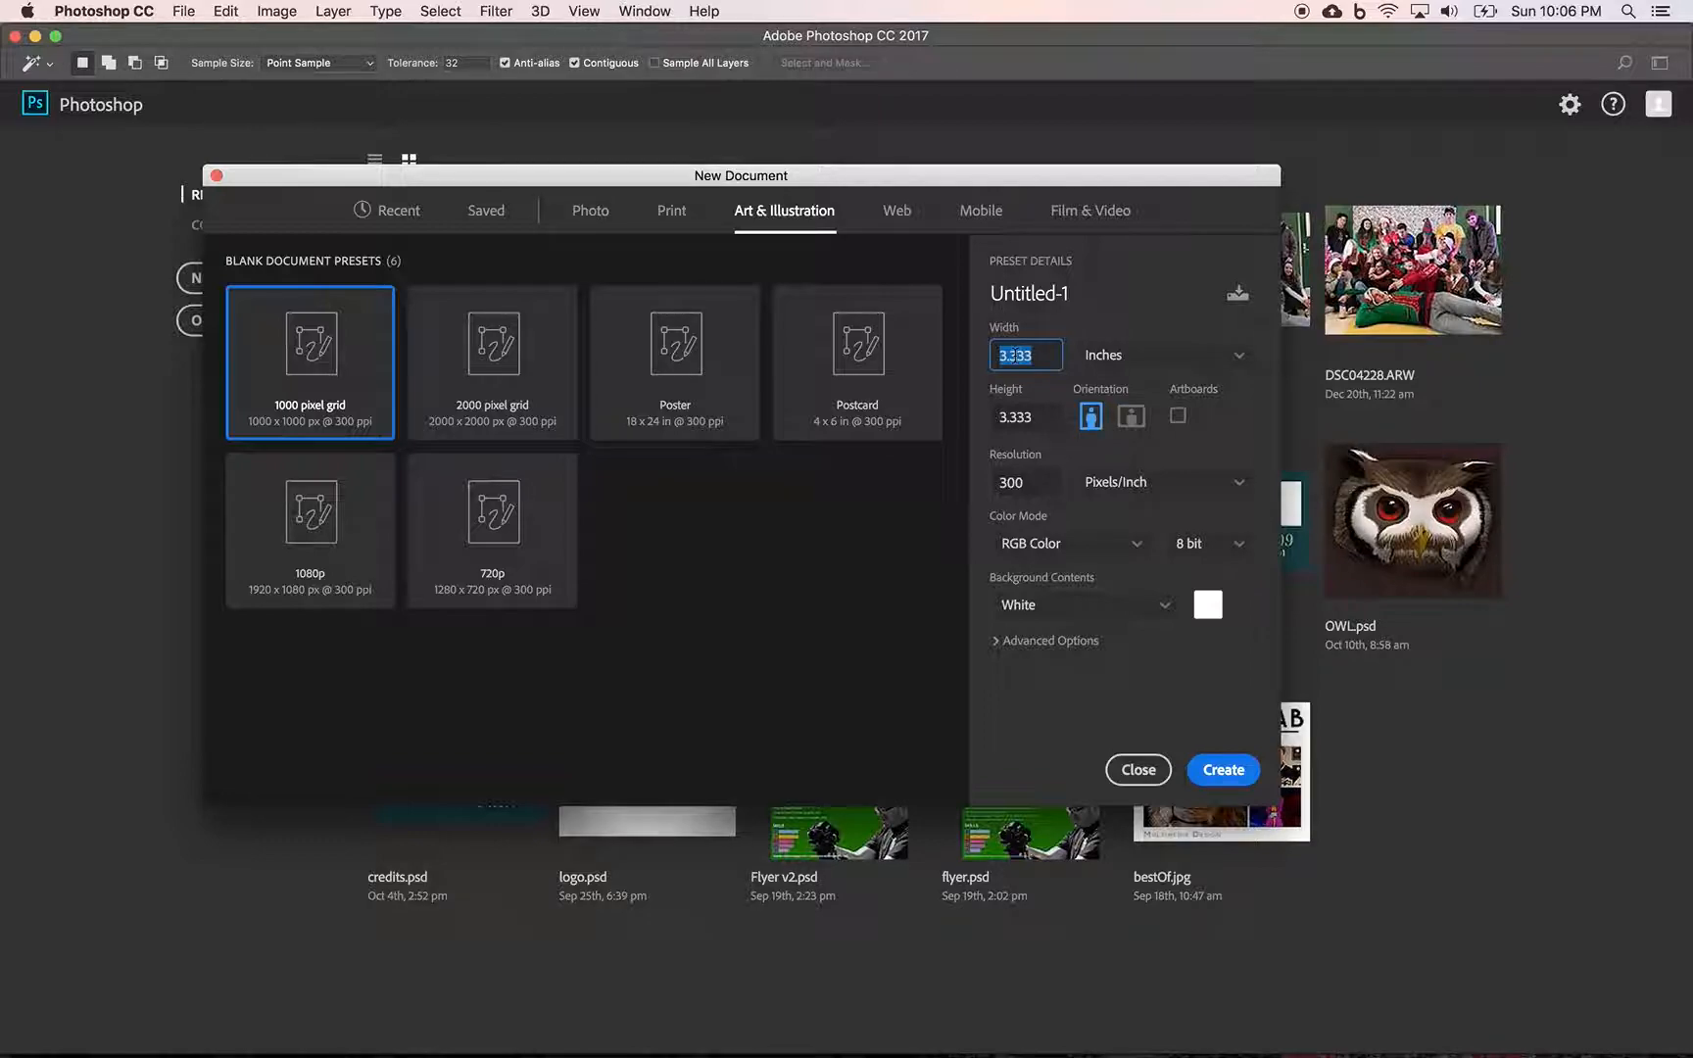
text(22)
double_click(1016, 355)
text(17)
double_click(1013, 416)
text(2)
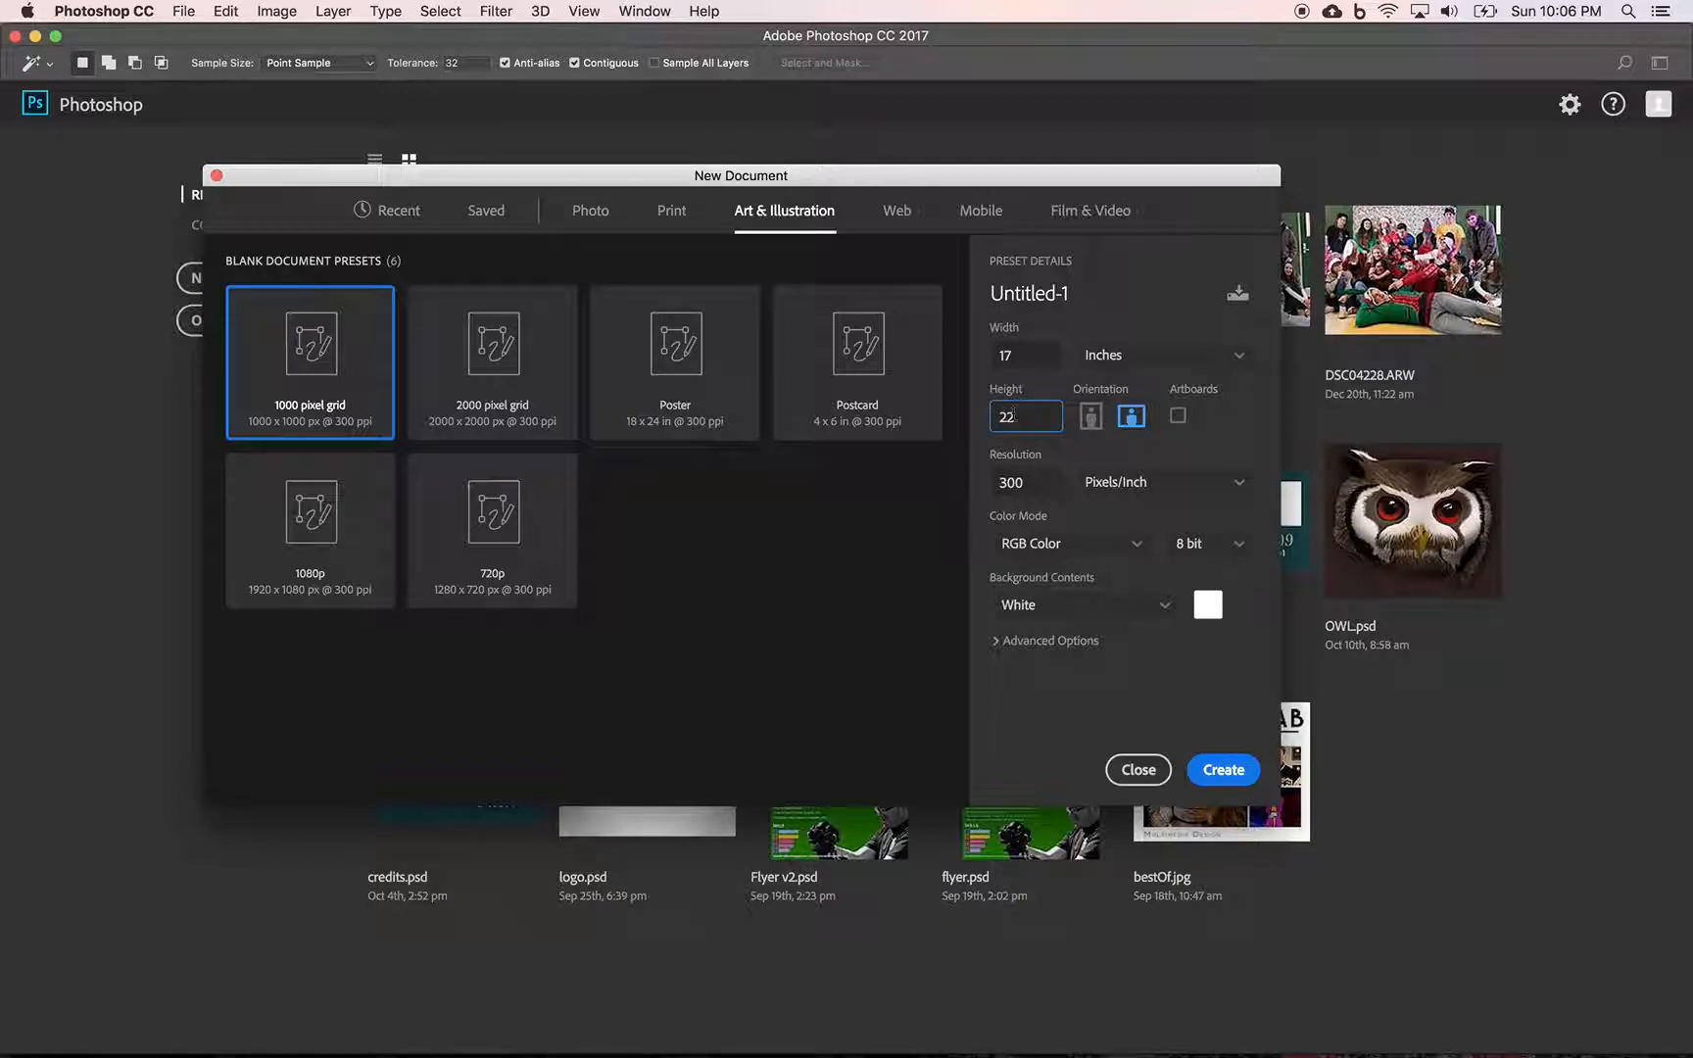
key(Tab)
click(1224, 770)
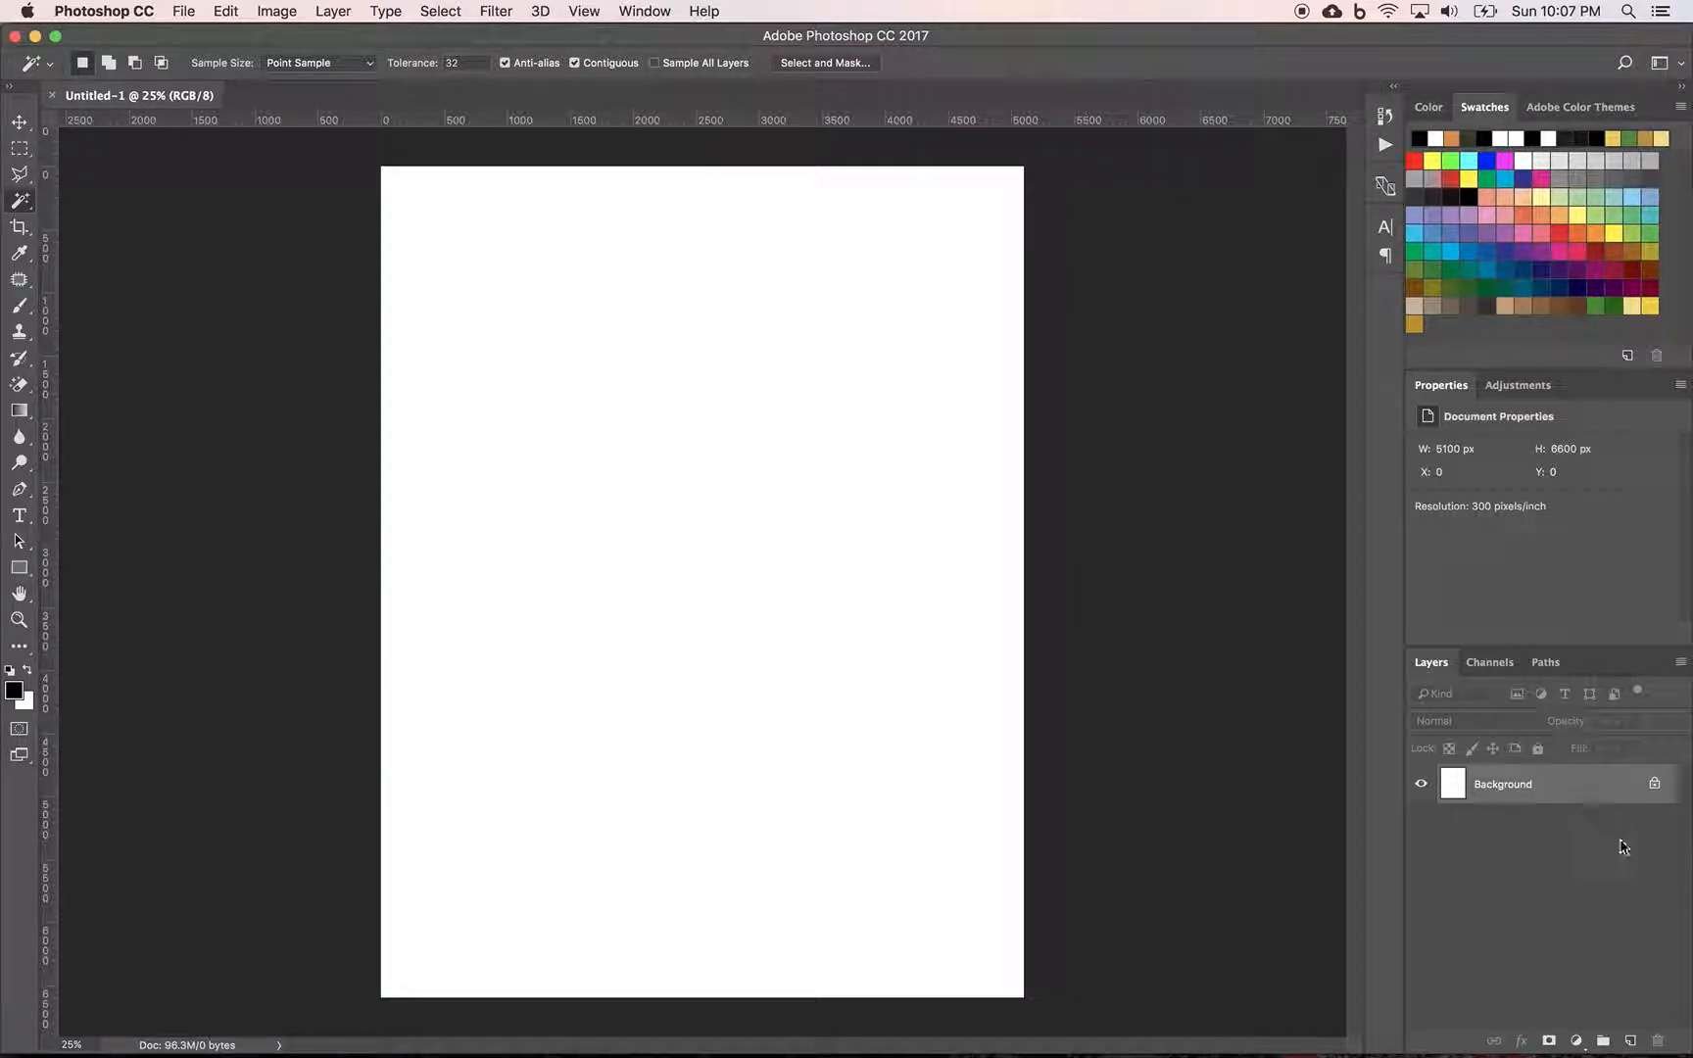
Add a new layer and make a rectangular marquee selection covering the page except for a narrow margin on all sides.
click(1632, 1043)
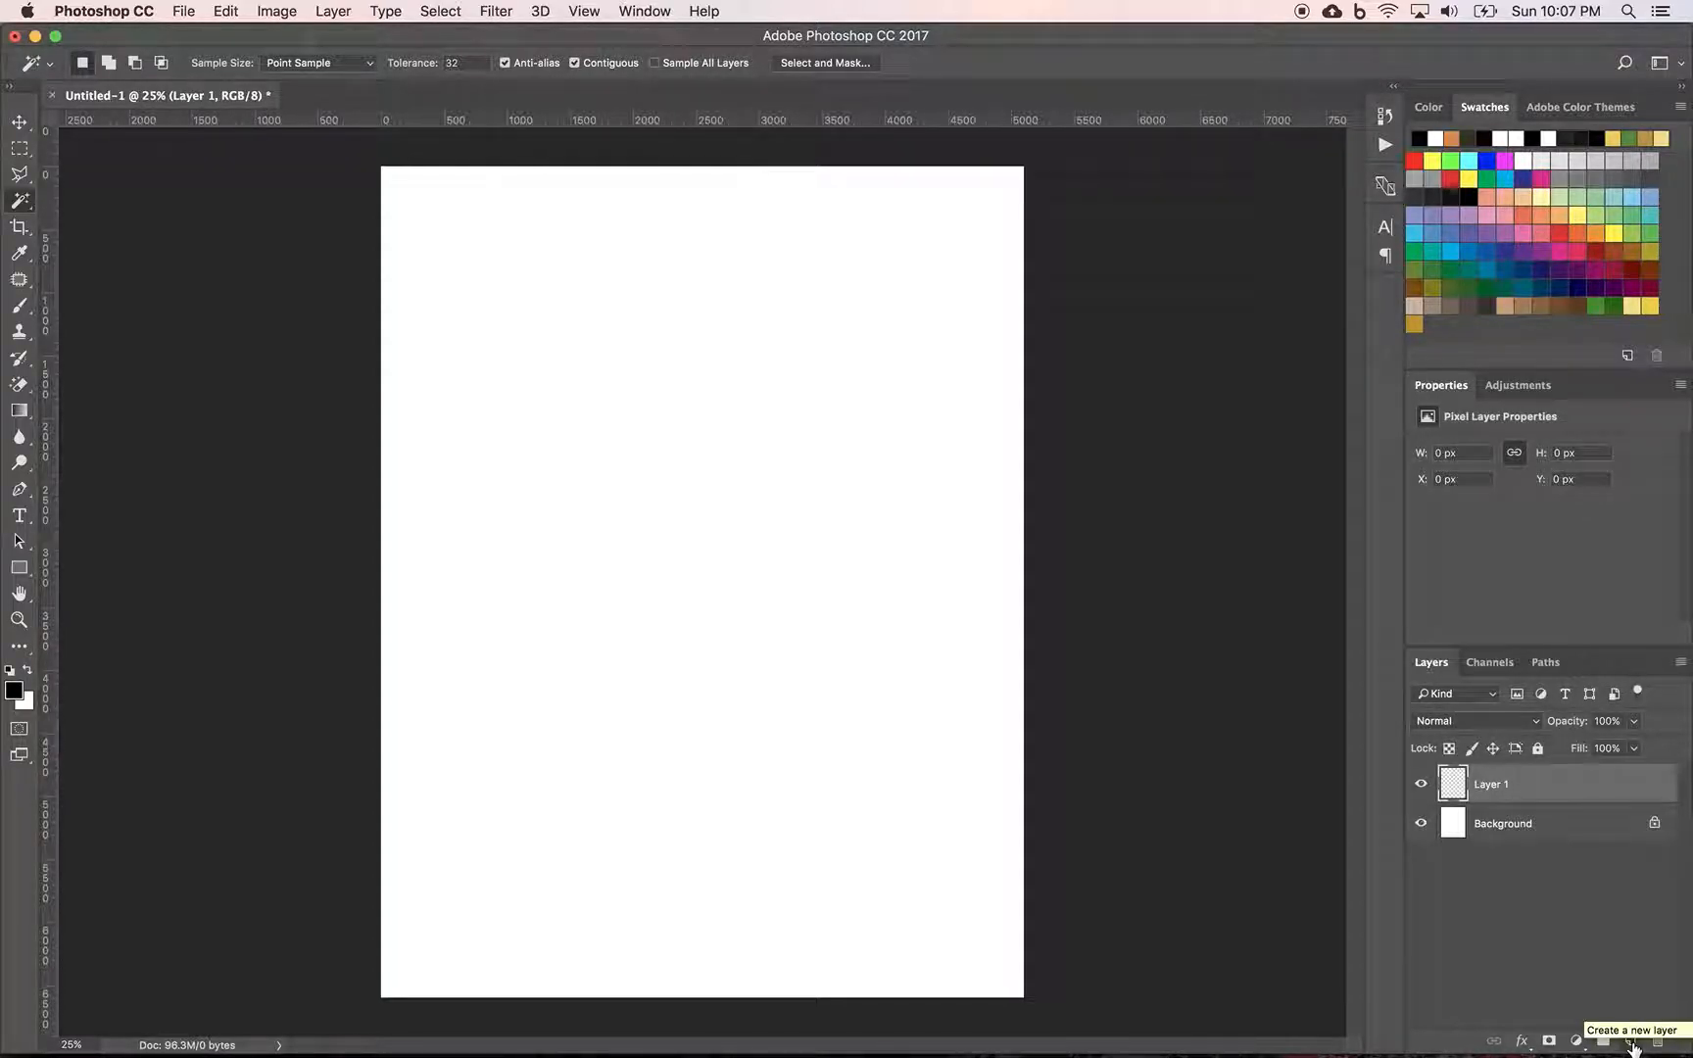
click(19, 153)
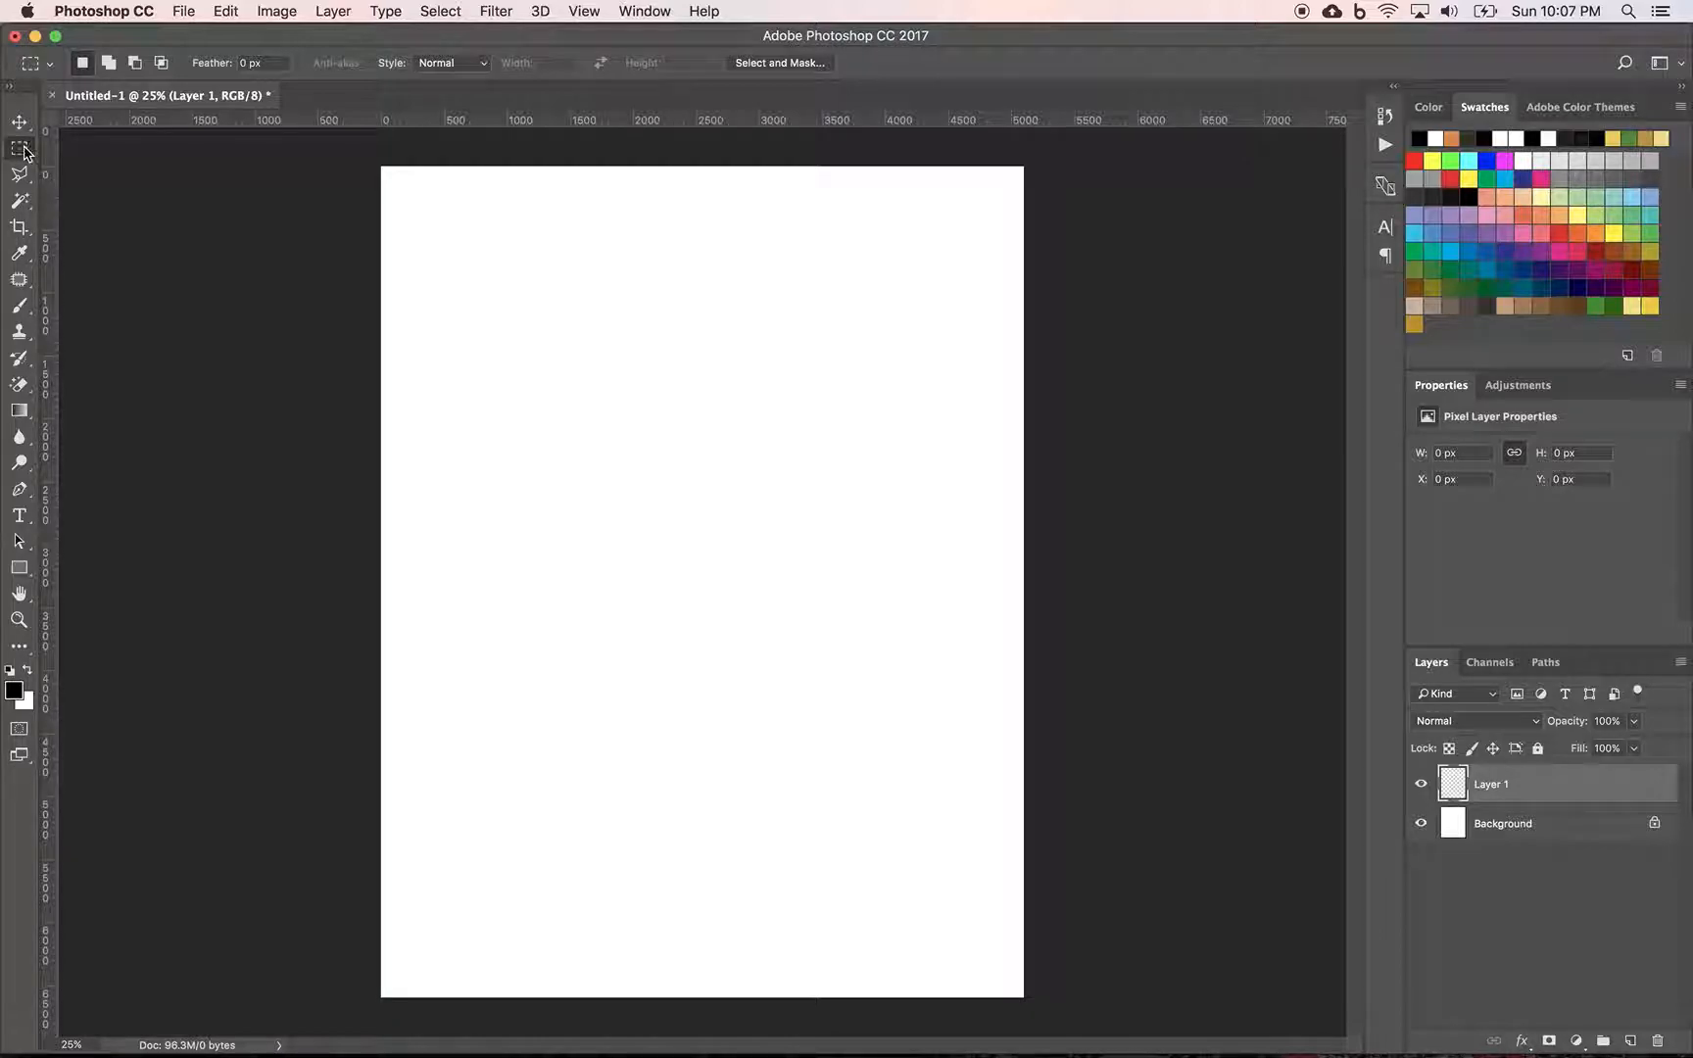
click(393, 180)
drag(393, 181, 1006, 981)
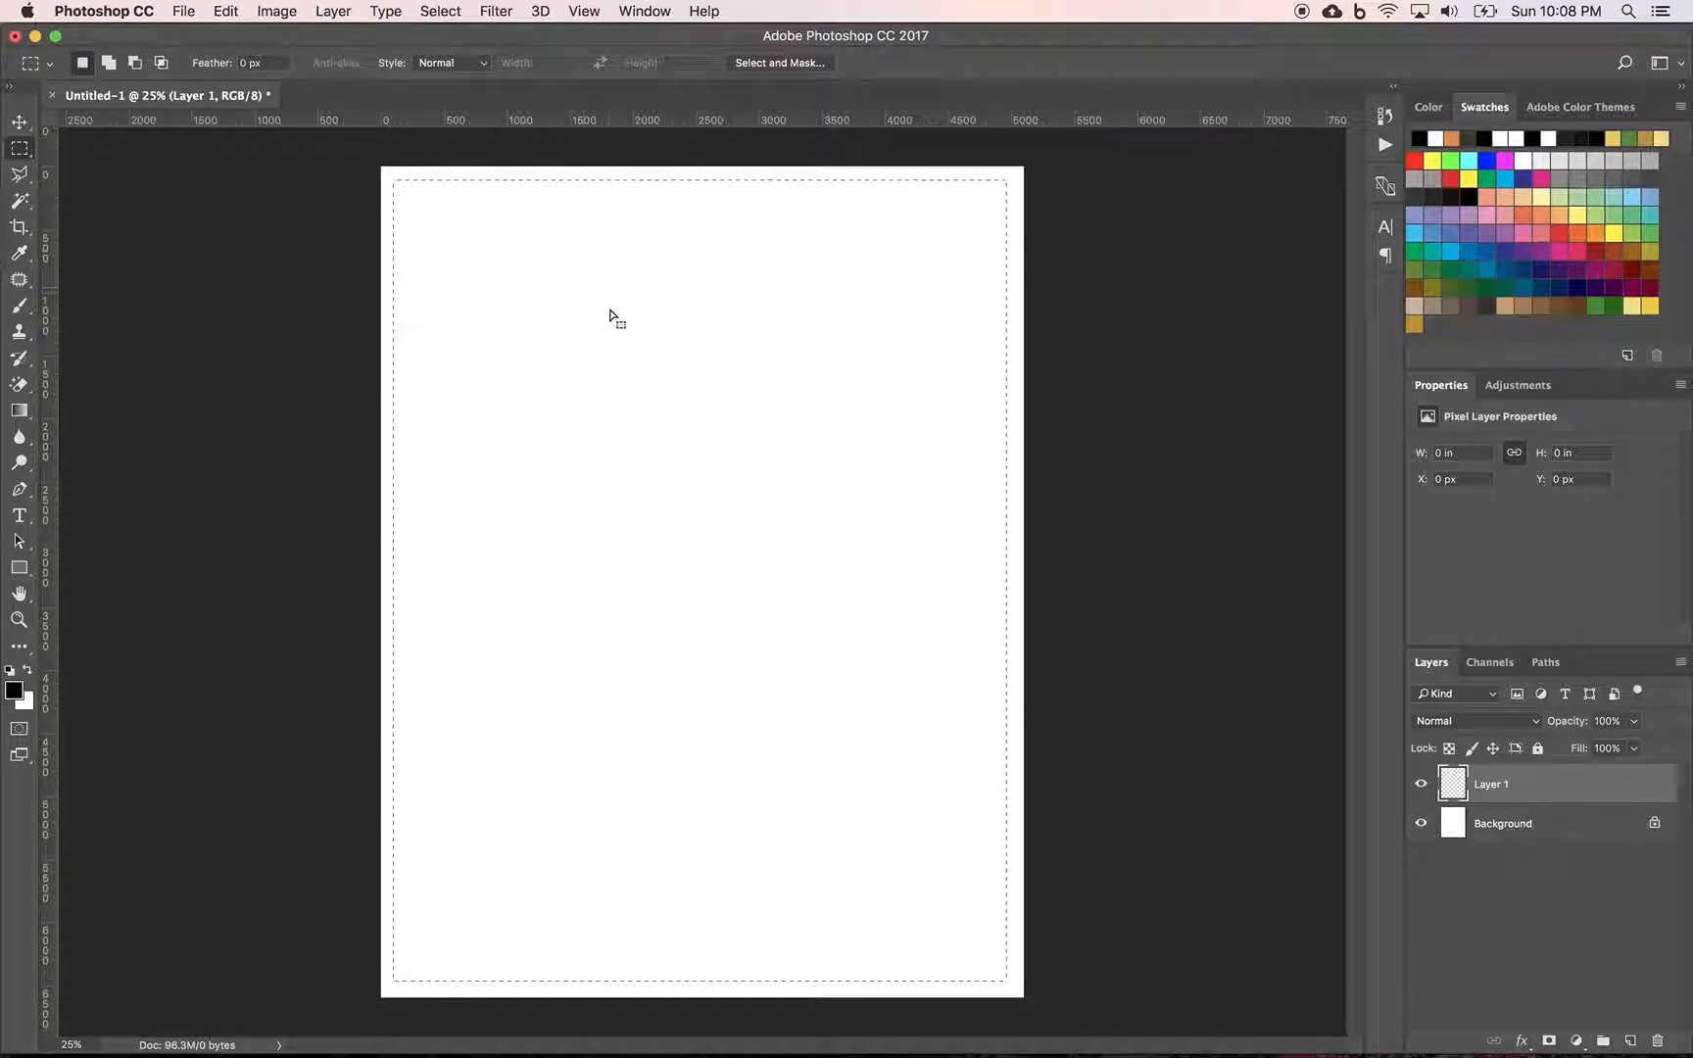
key(alt)
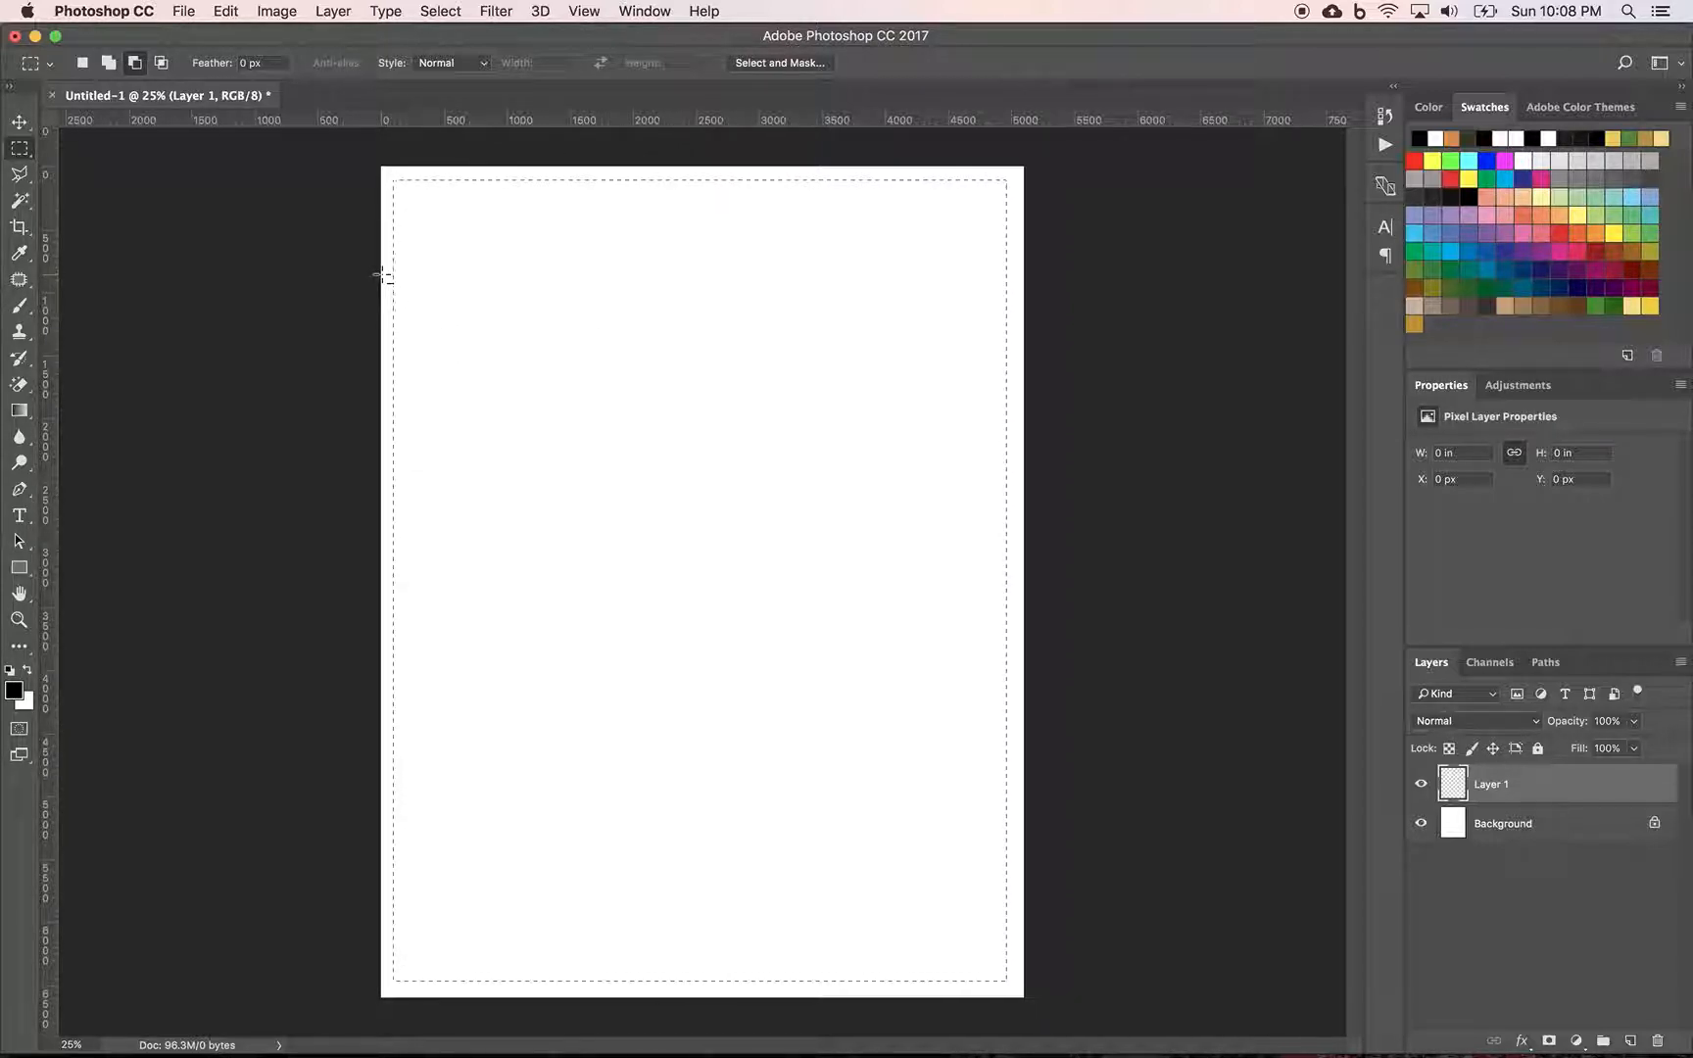
drag(446, 267, 1013, 275)
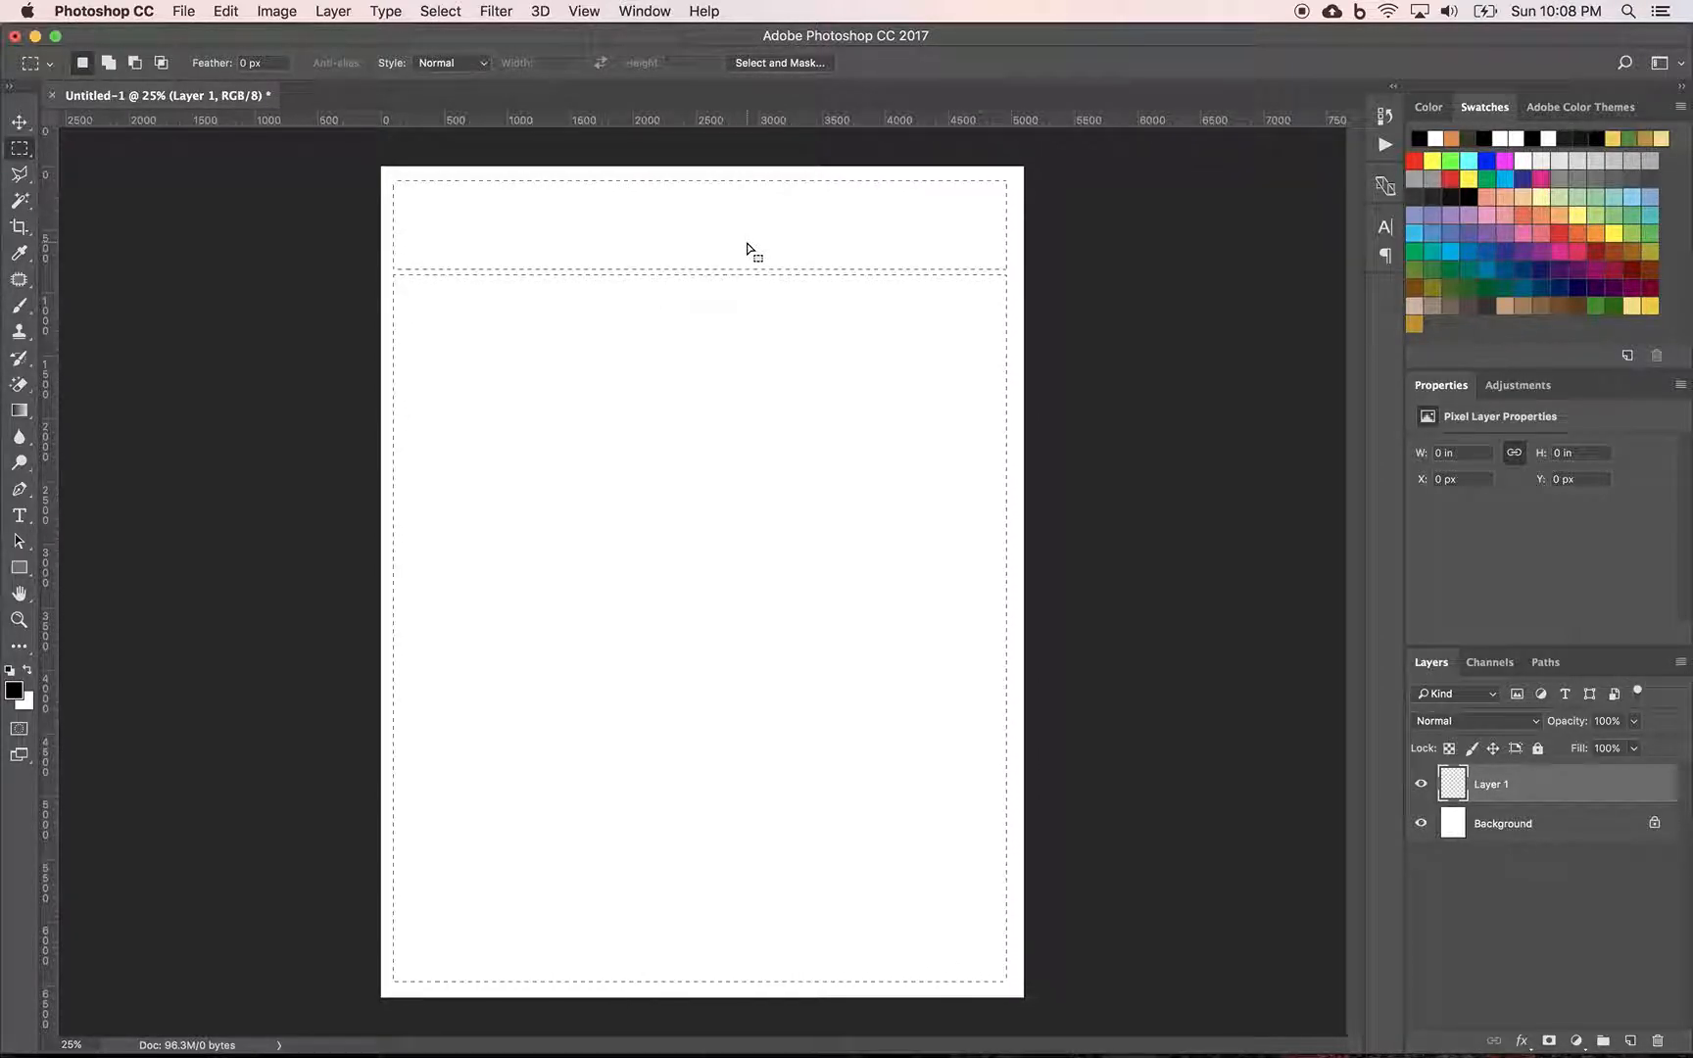
key(super+z)
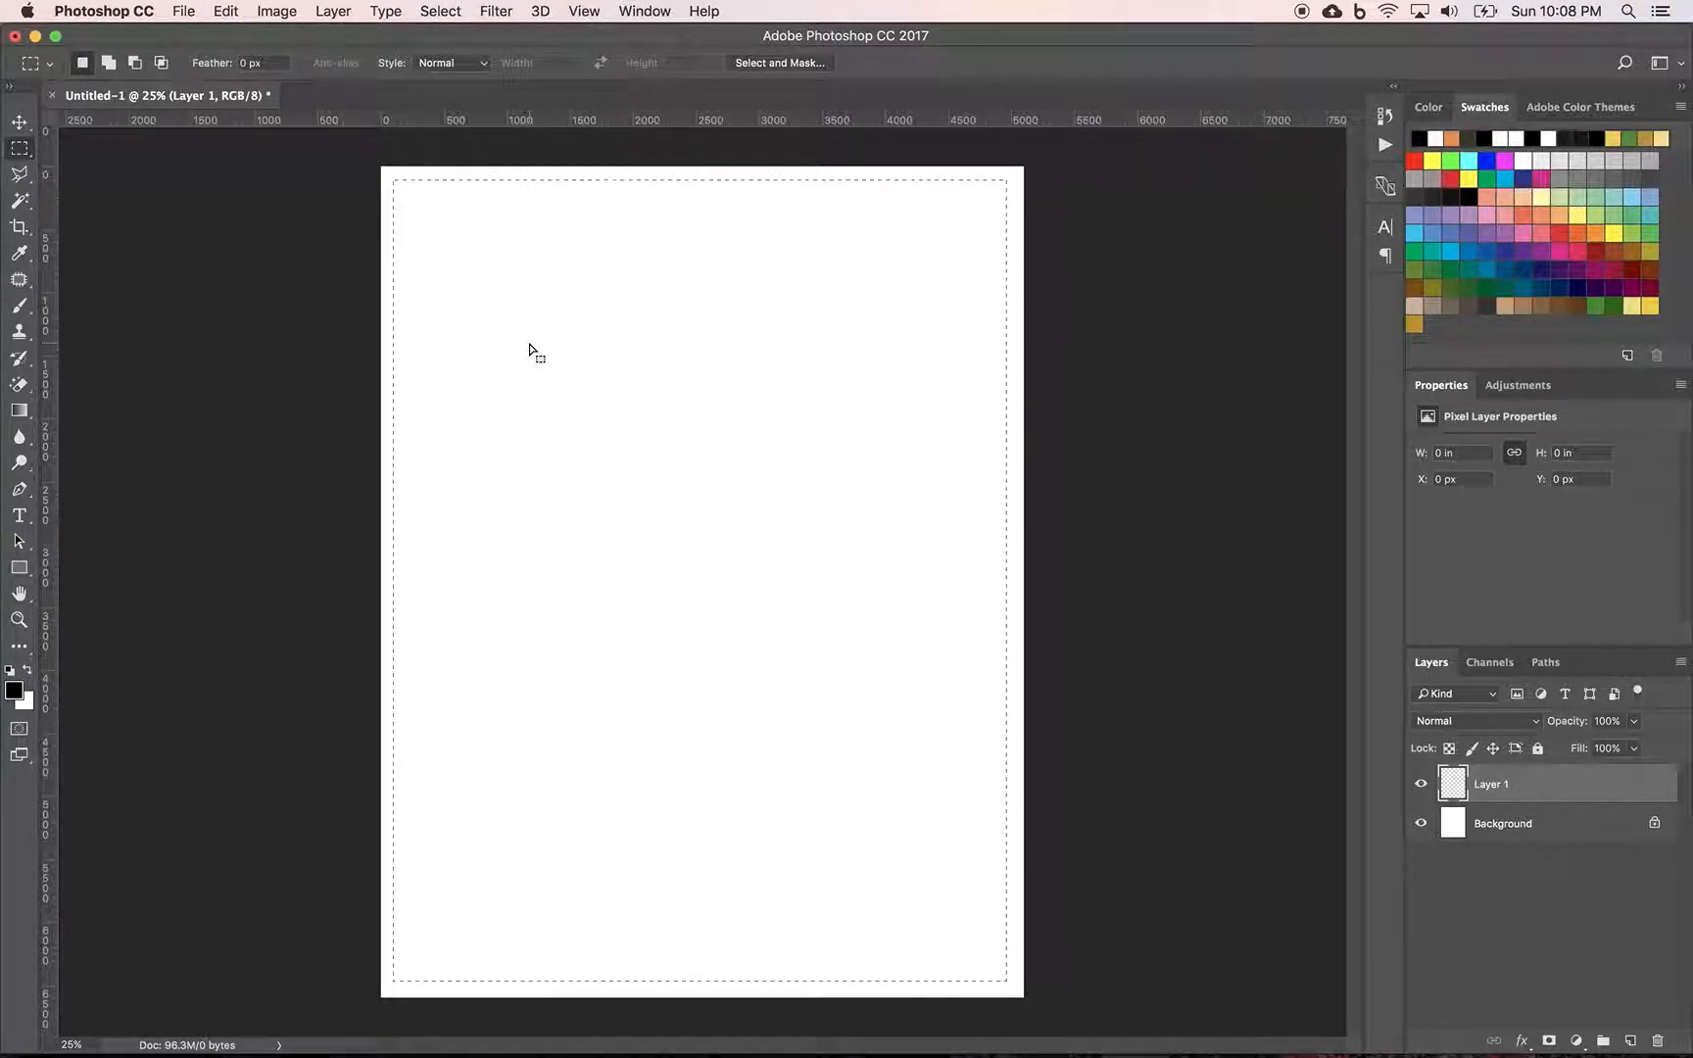
Subtract a full-width horizontal gutter about 90 px tall from the selection, roughly a quarter of the way down the page.
key(alt)
drag(382, 371, 1018, 361)
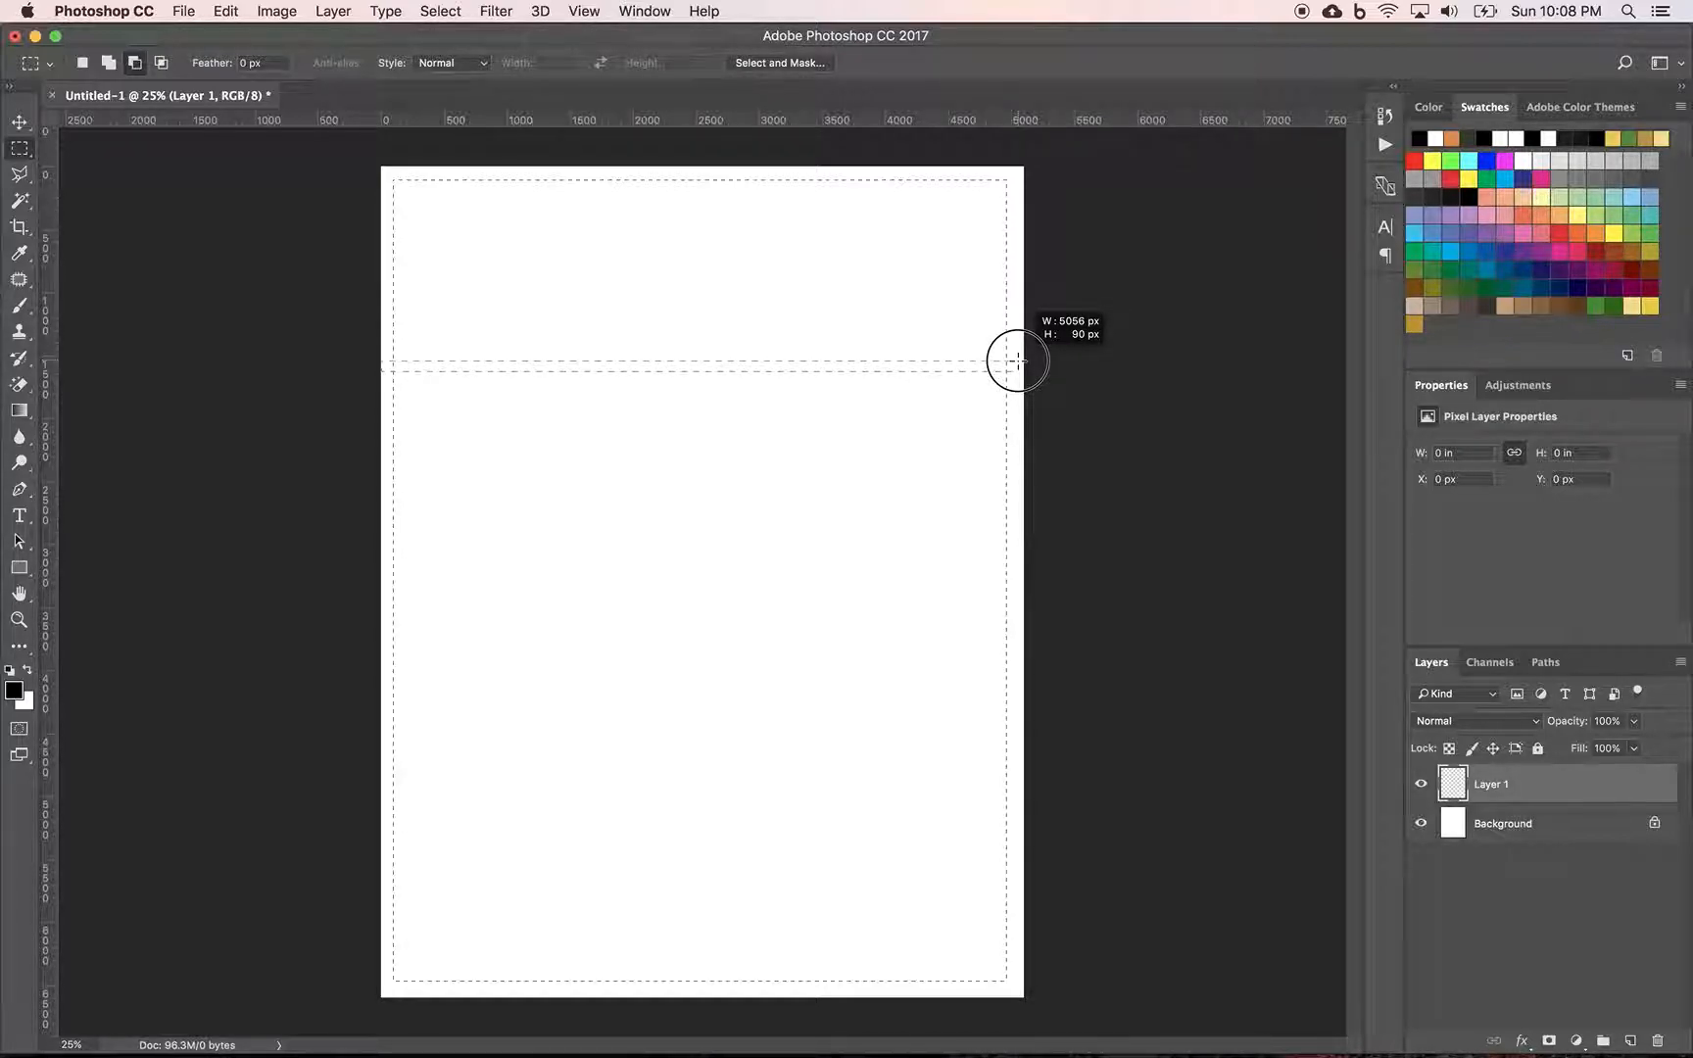
drag(1018, 361, 1019, 359)
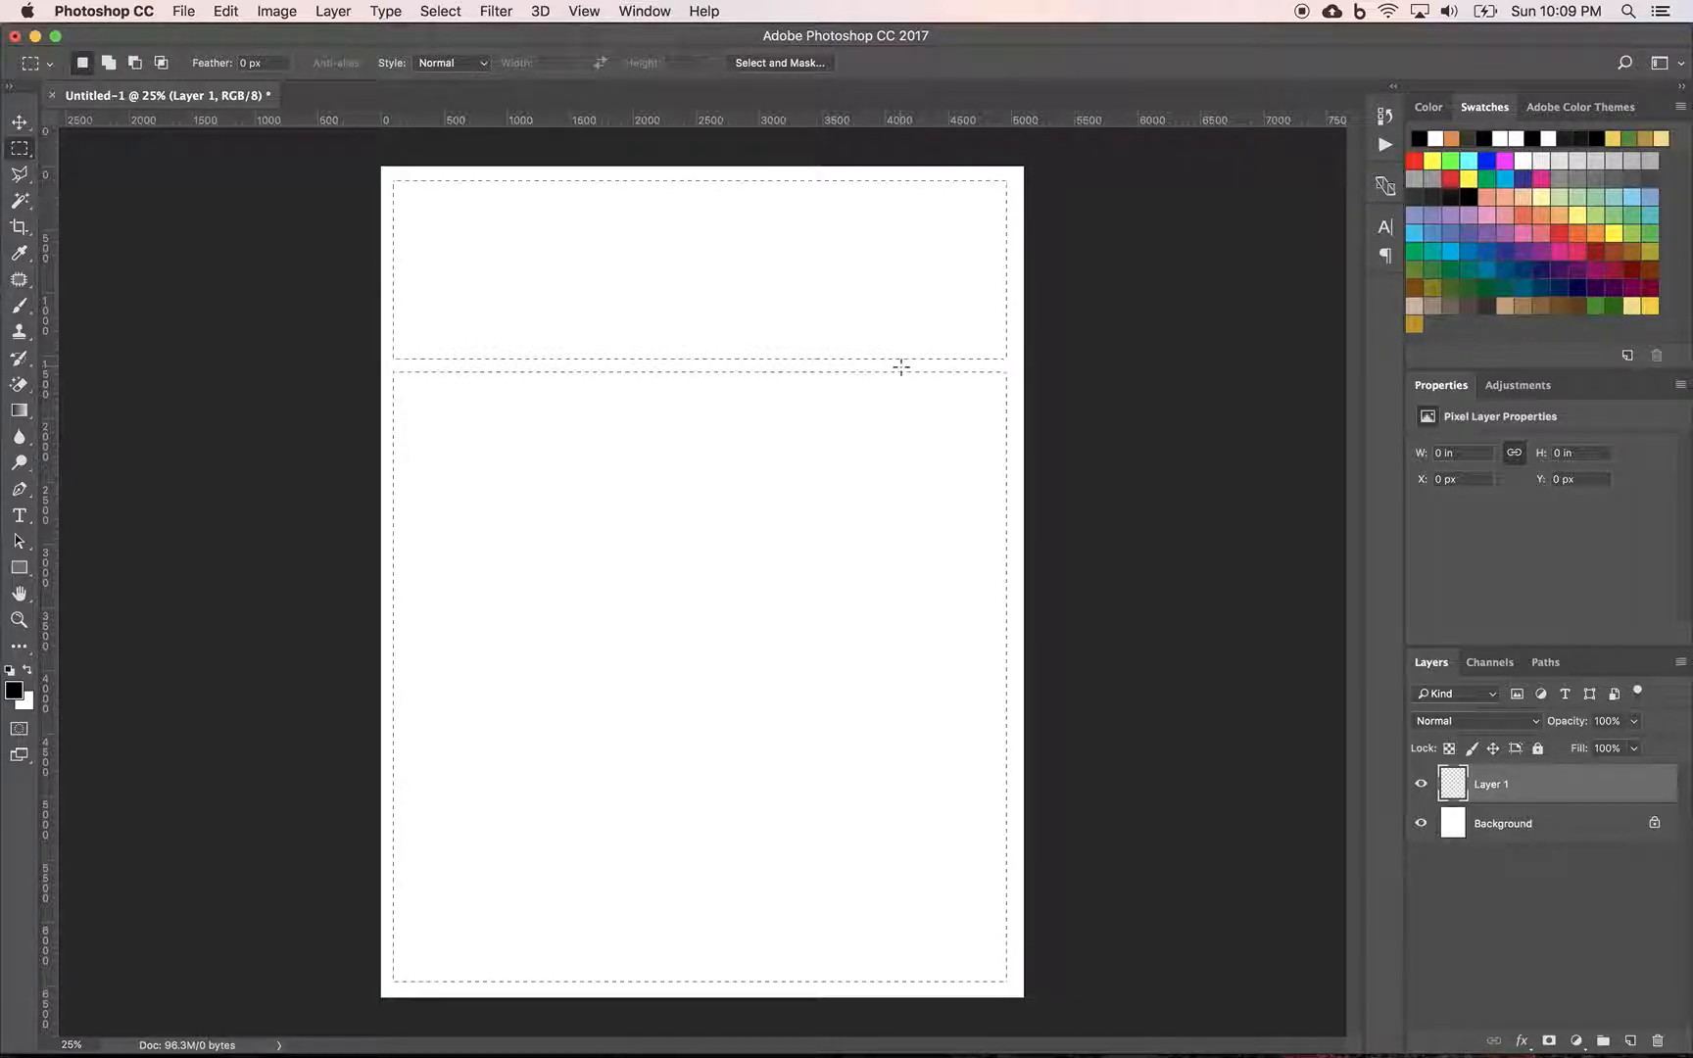
Subtract a narrow vertical gutter about a third across the upper band and a full-width horizontal gutter through the area below.
key(alt)
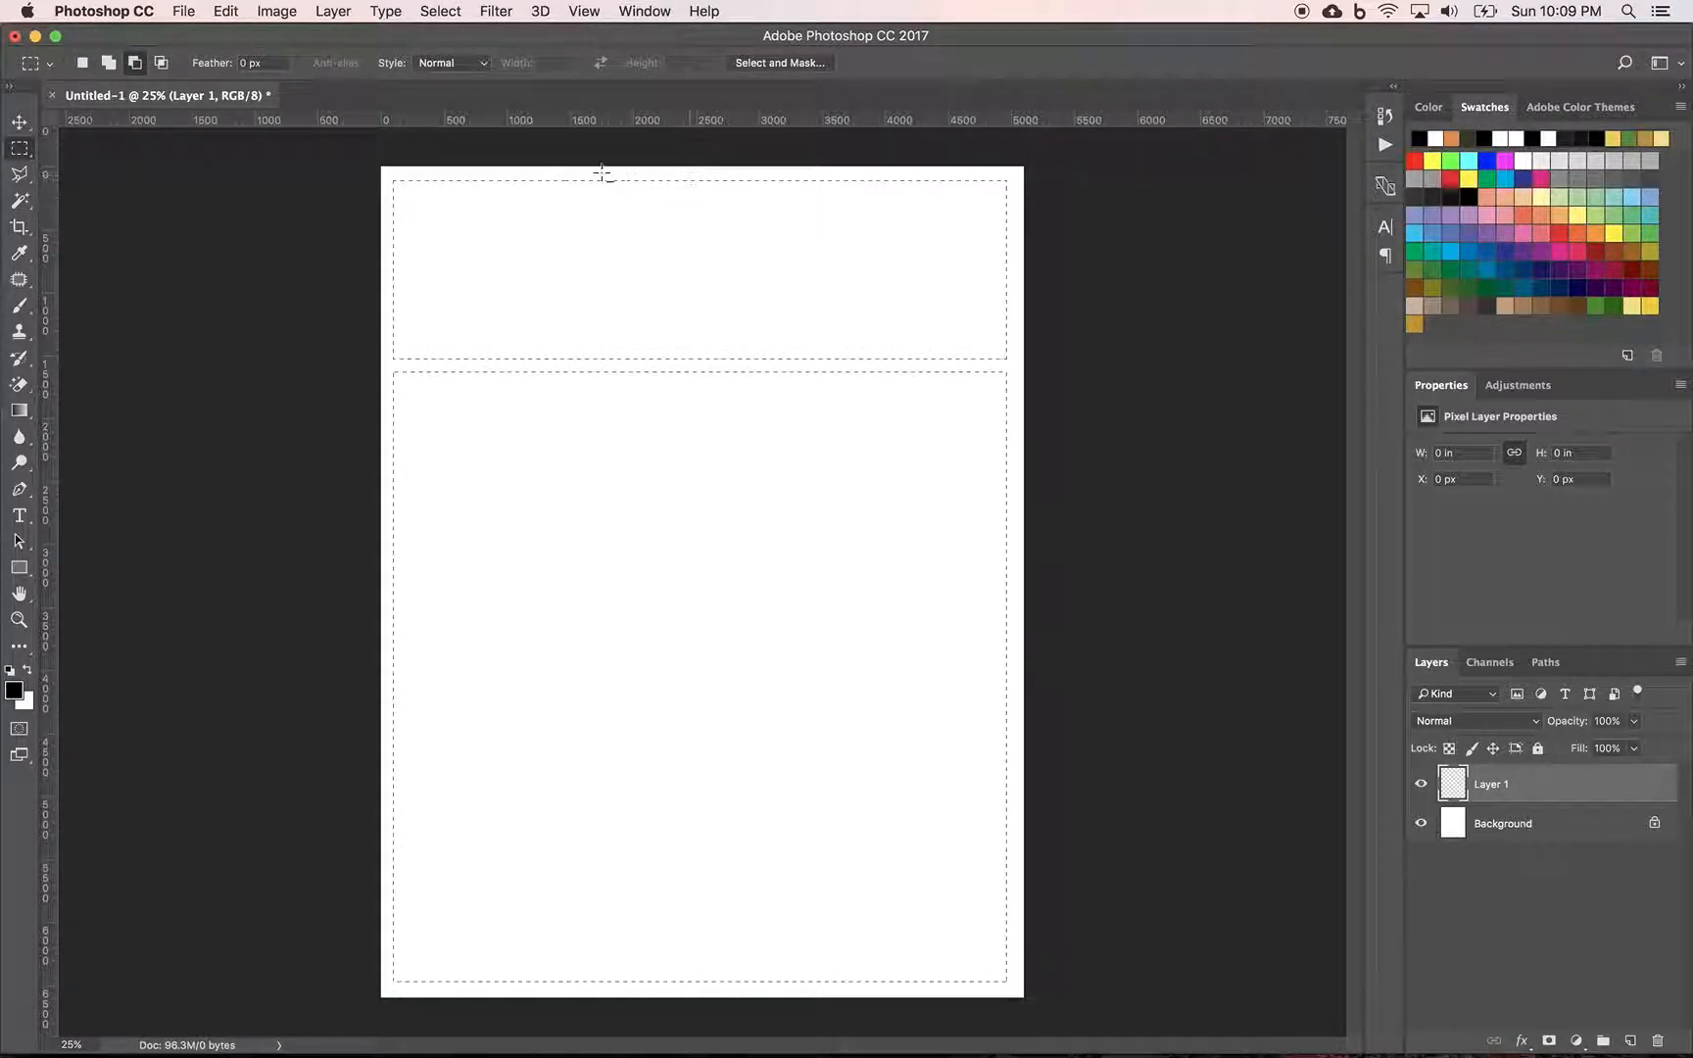
drag(589, 234, 592, 364)
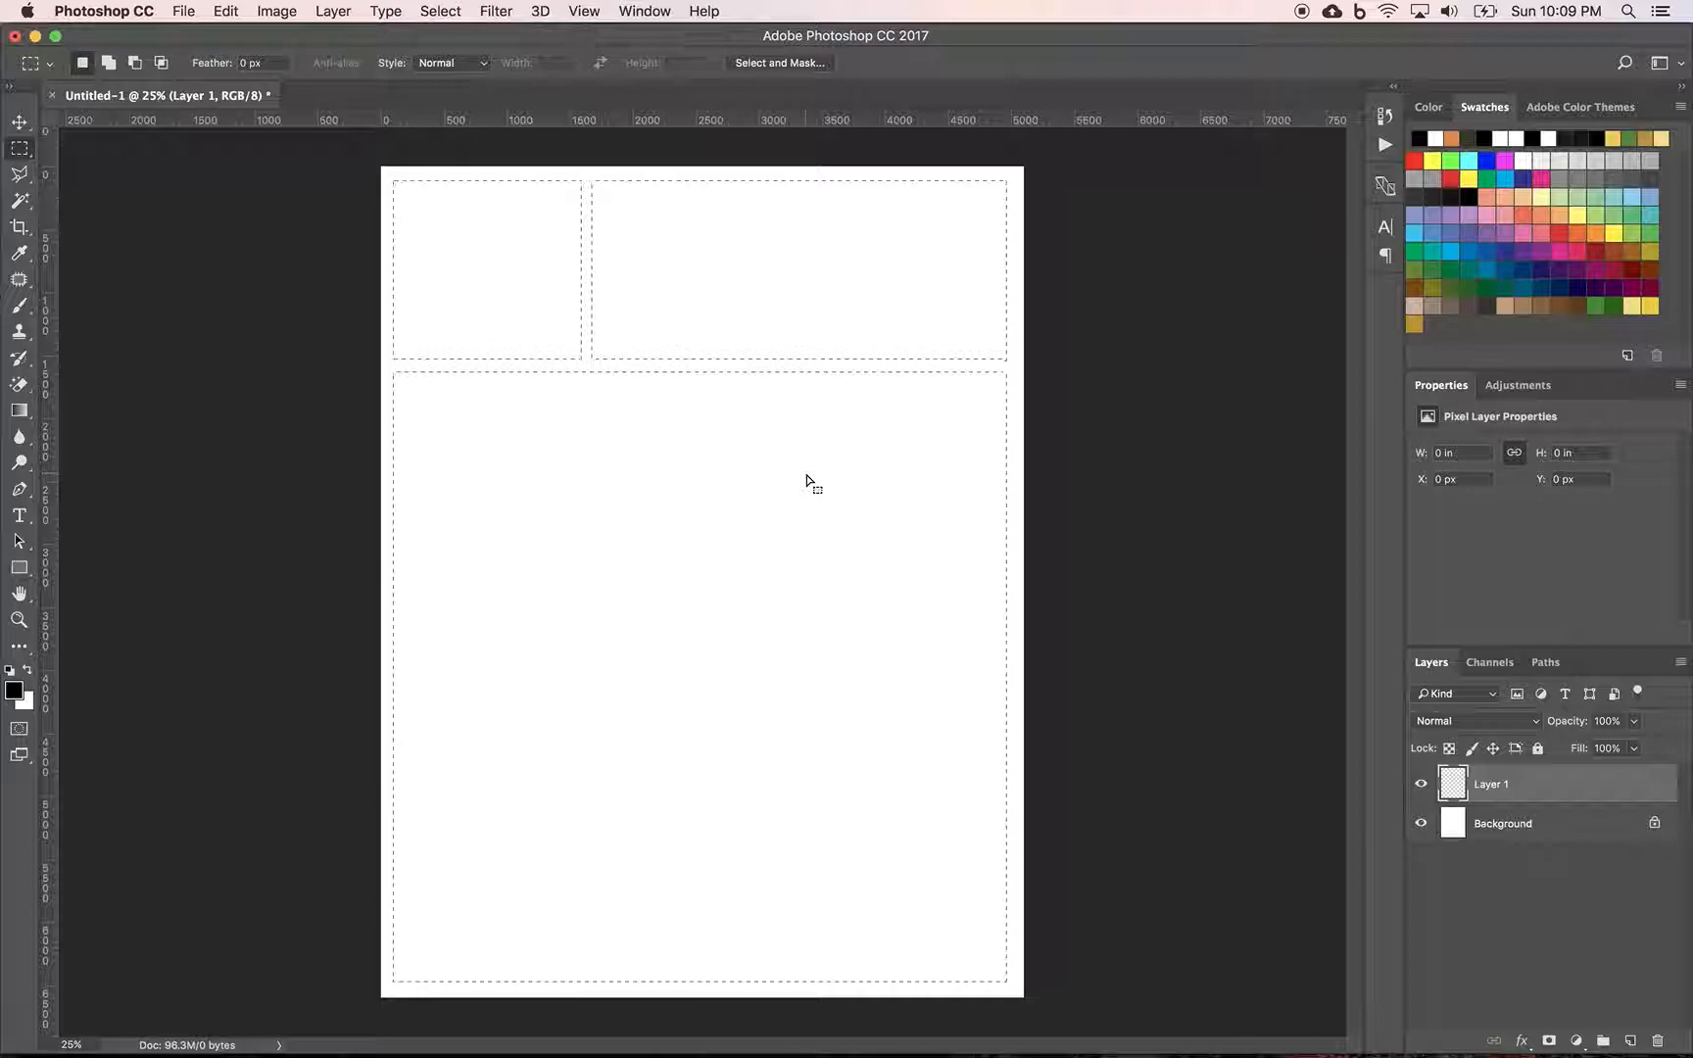
key(alt)
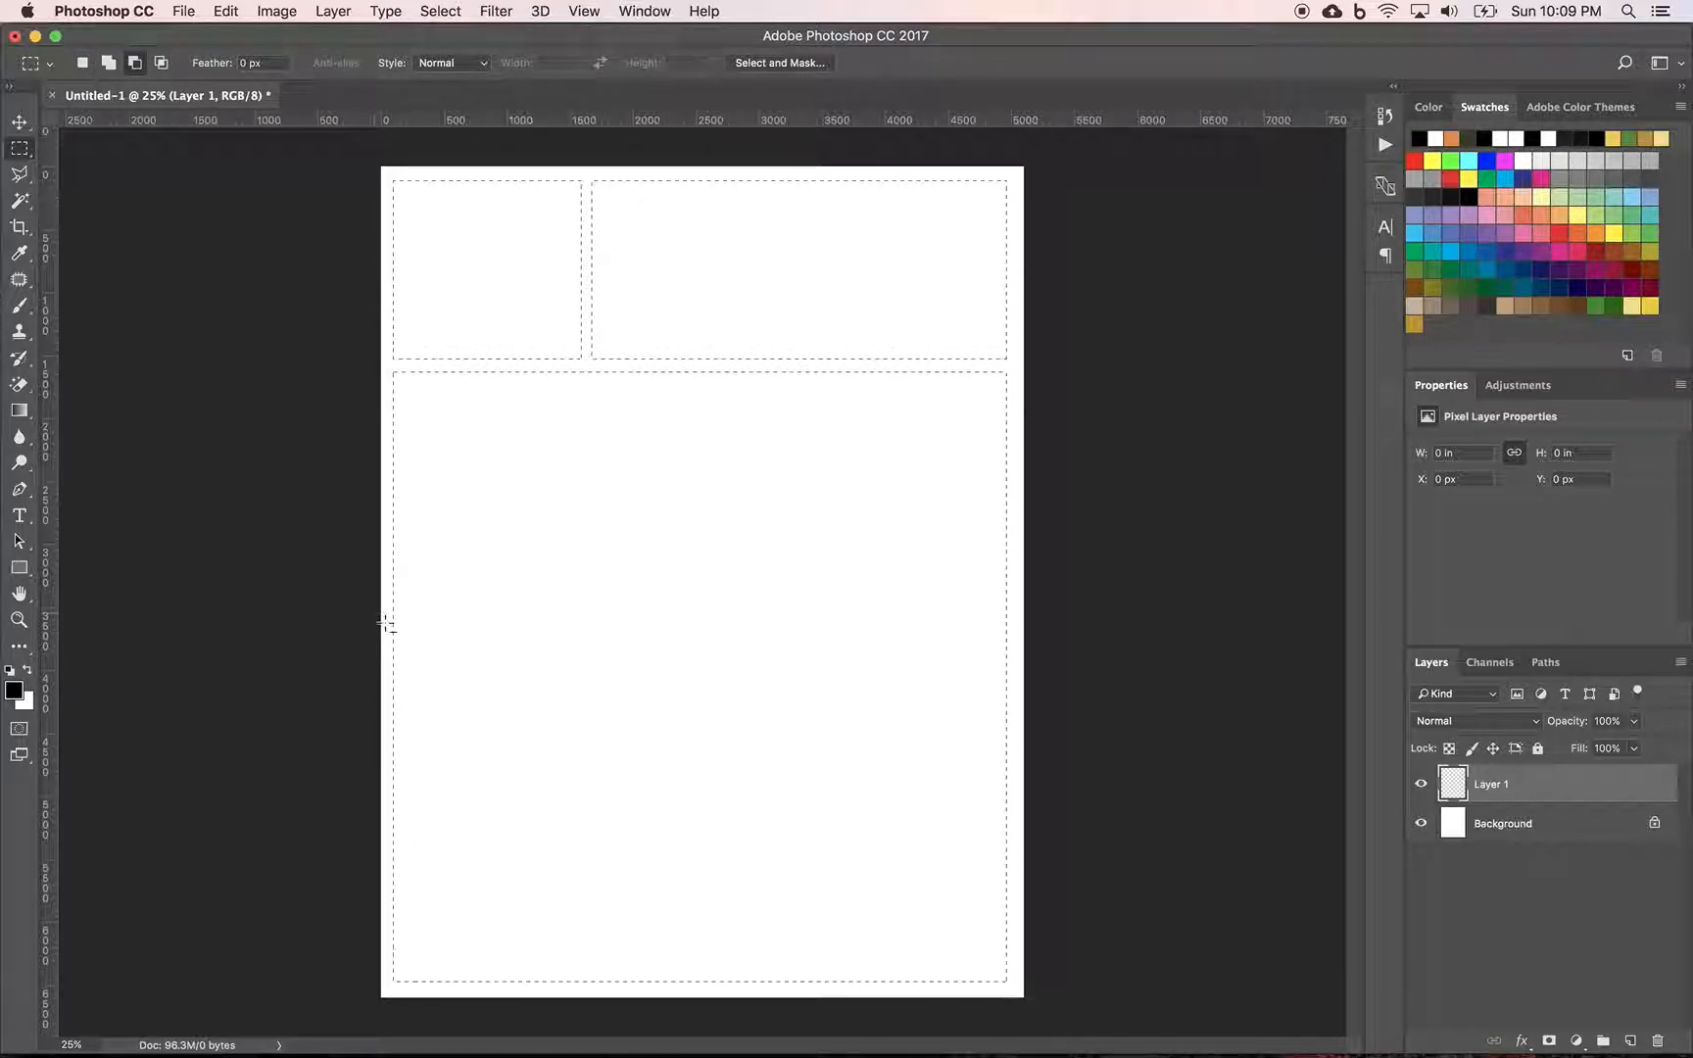
drag(388, 651, 1019, 663)
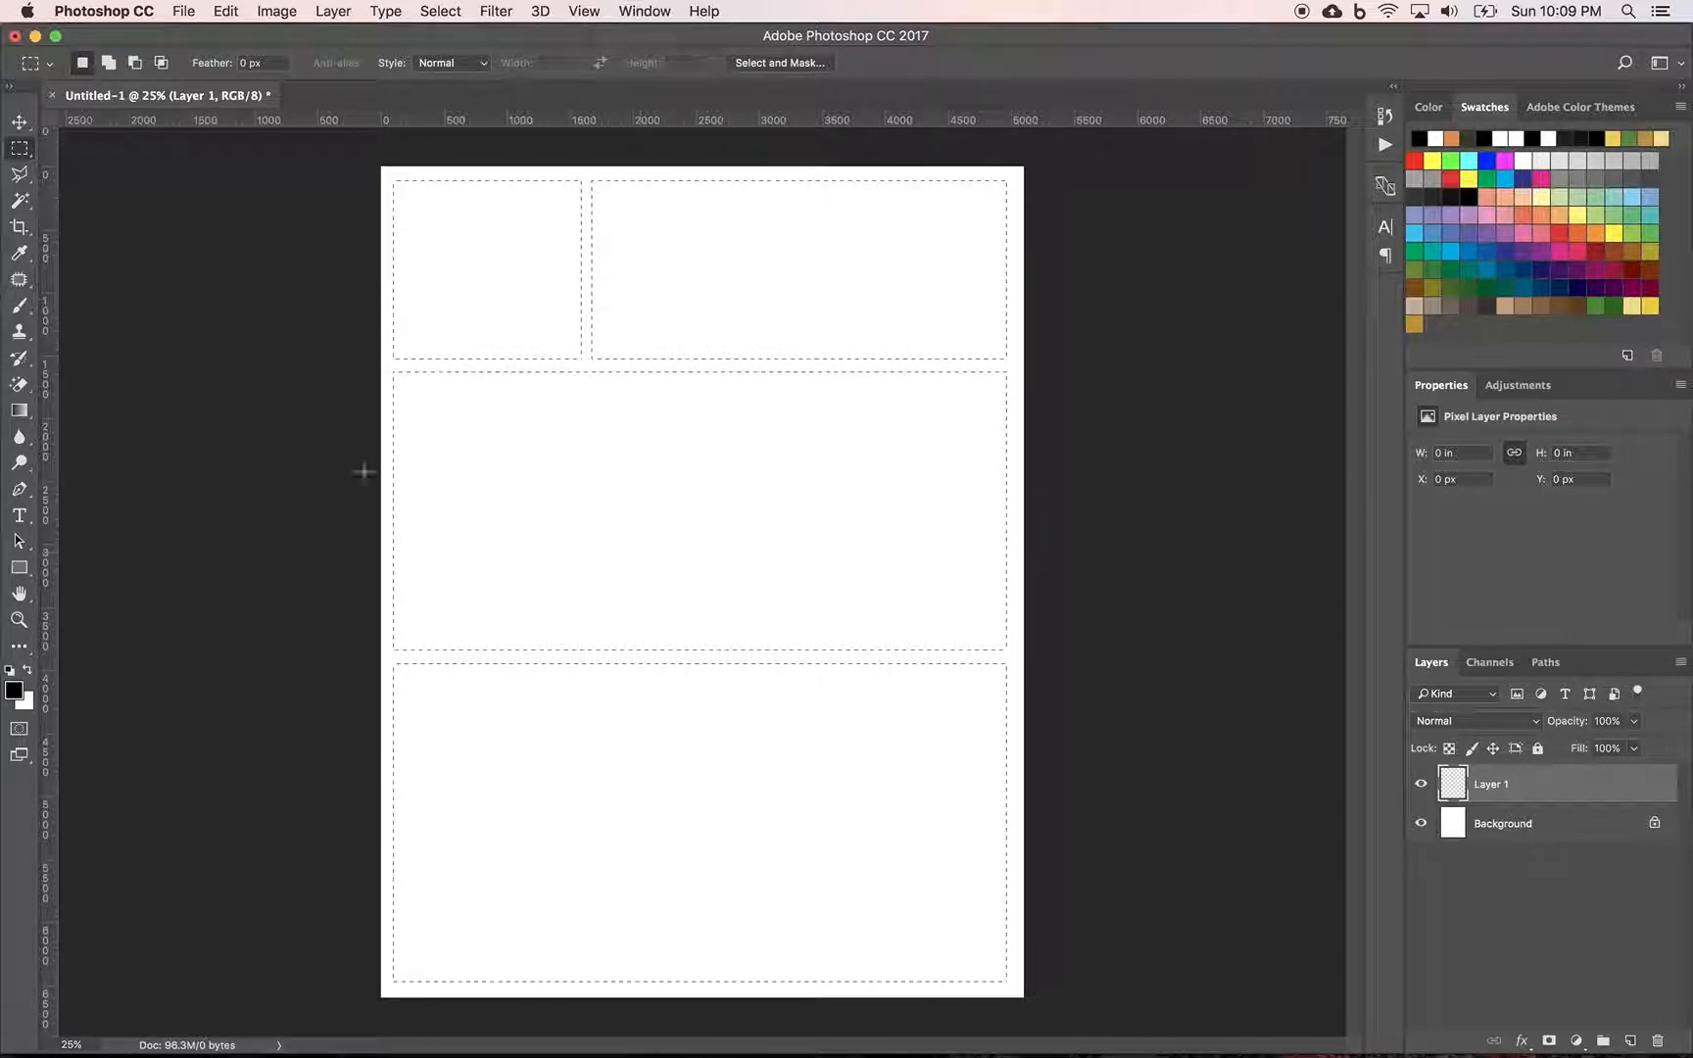
Subtract a thin diagonal gutter from the bottom band with the Polygonal Lasso, running from its upper-left to its lower-right corner.
click(20, 179)
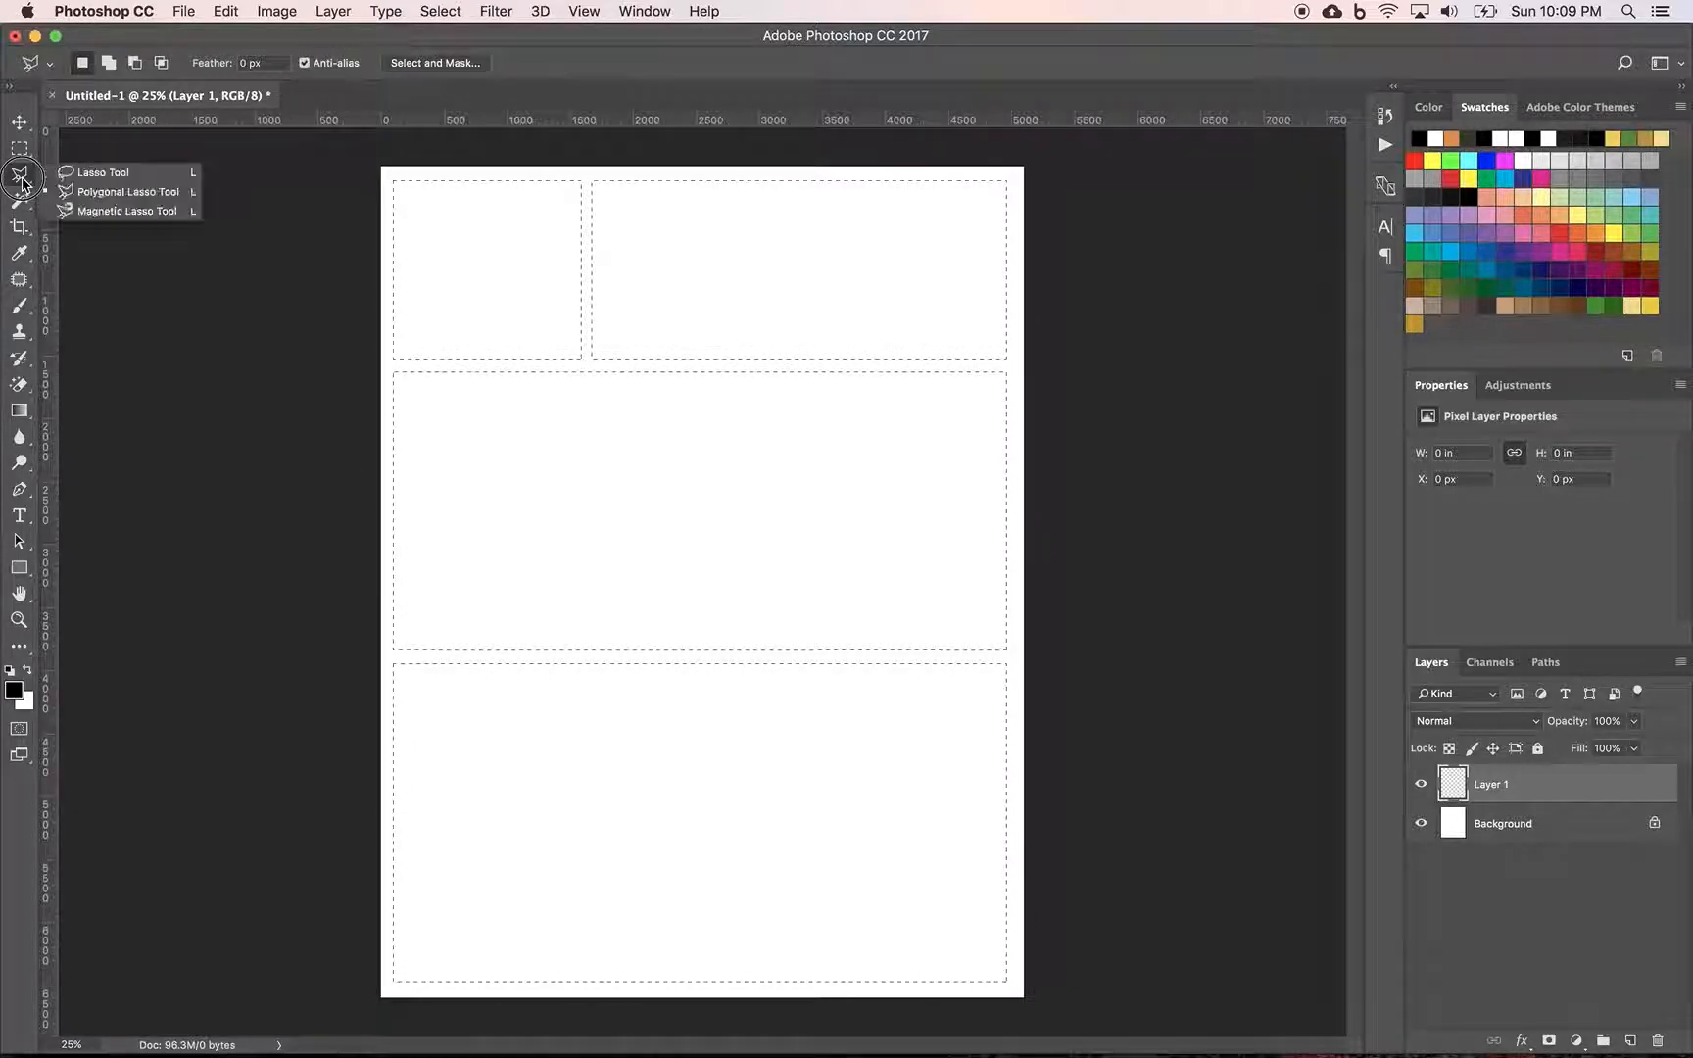
click(90, 174)
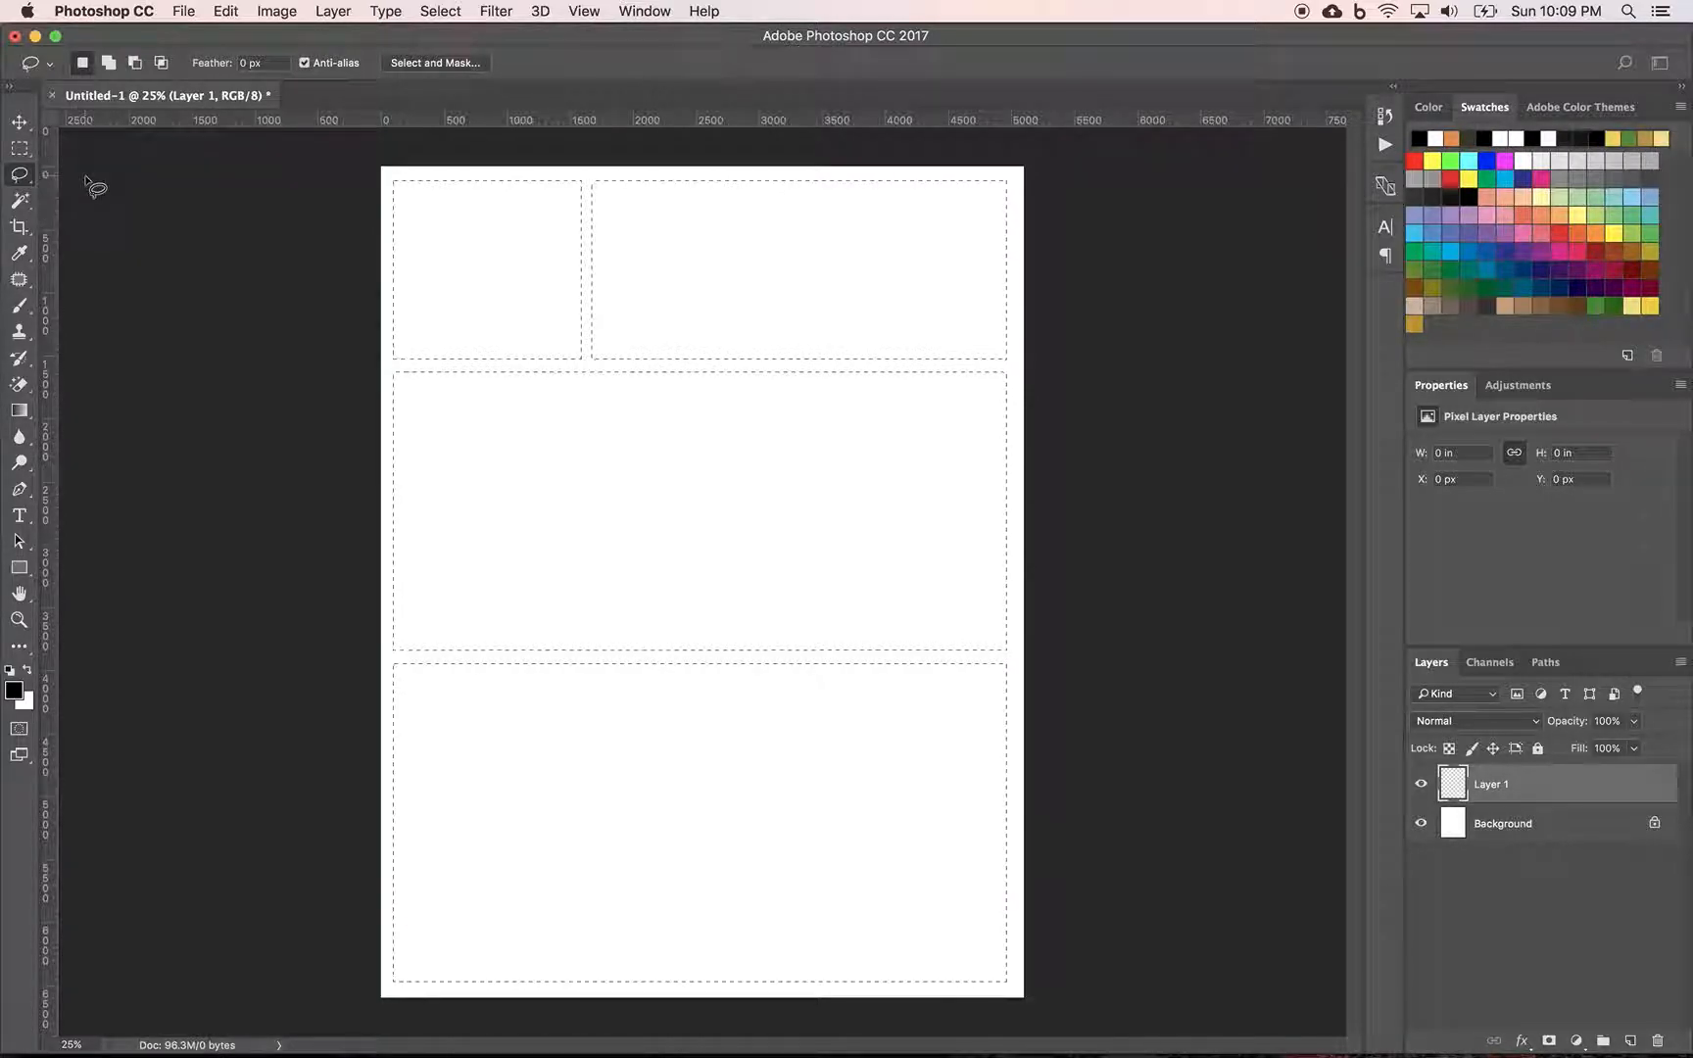
click(28, 185)
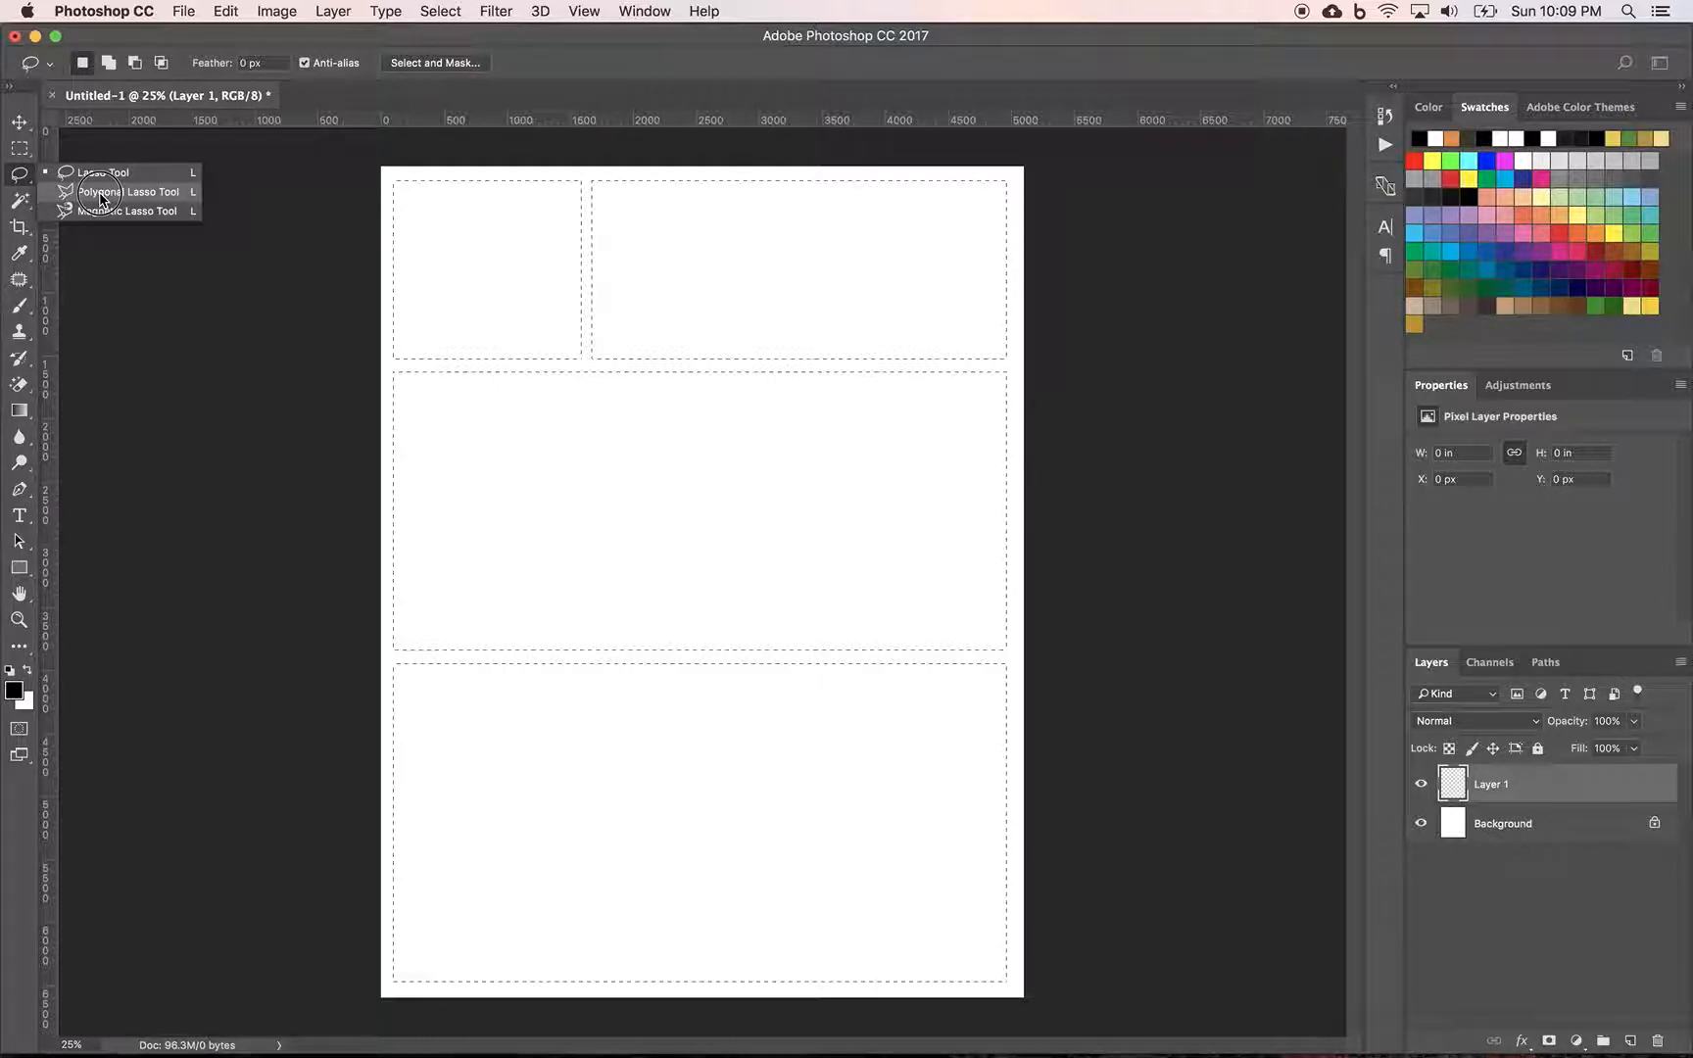
click(101, 193)
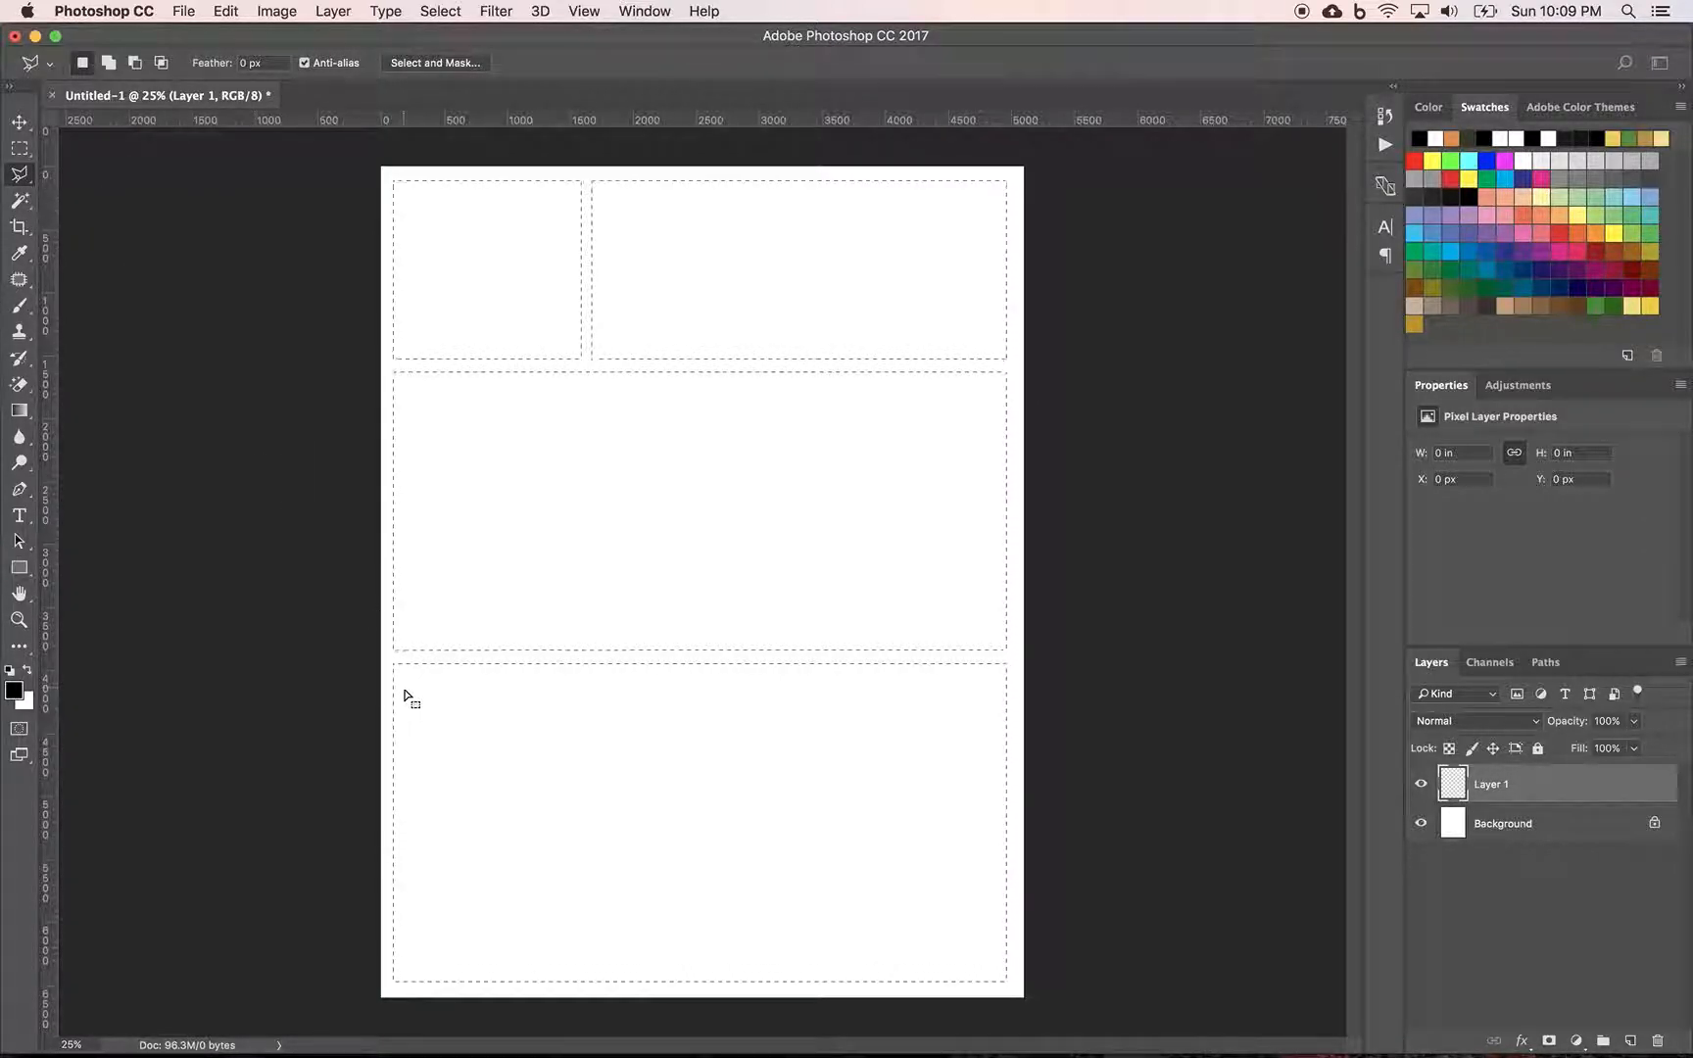
key(alt)
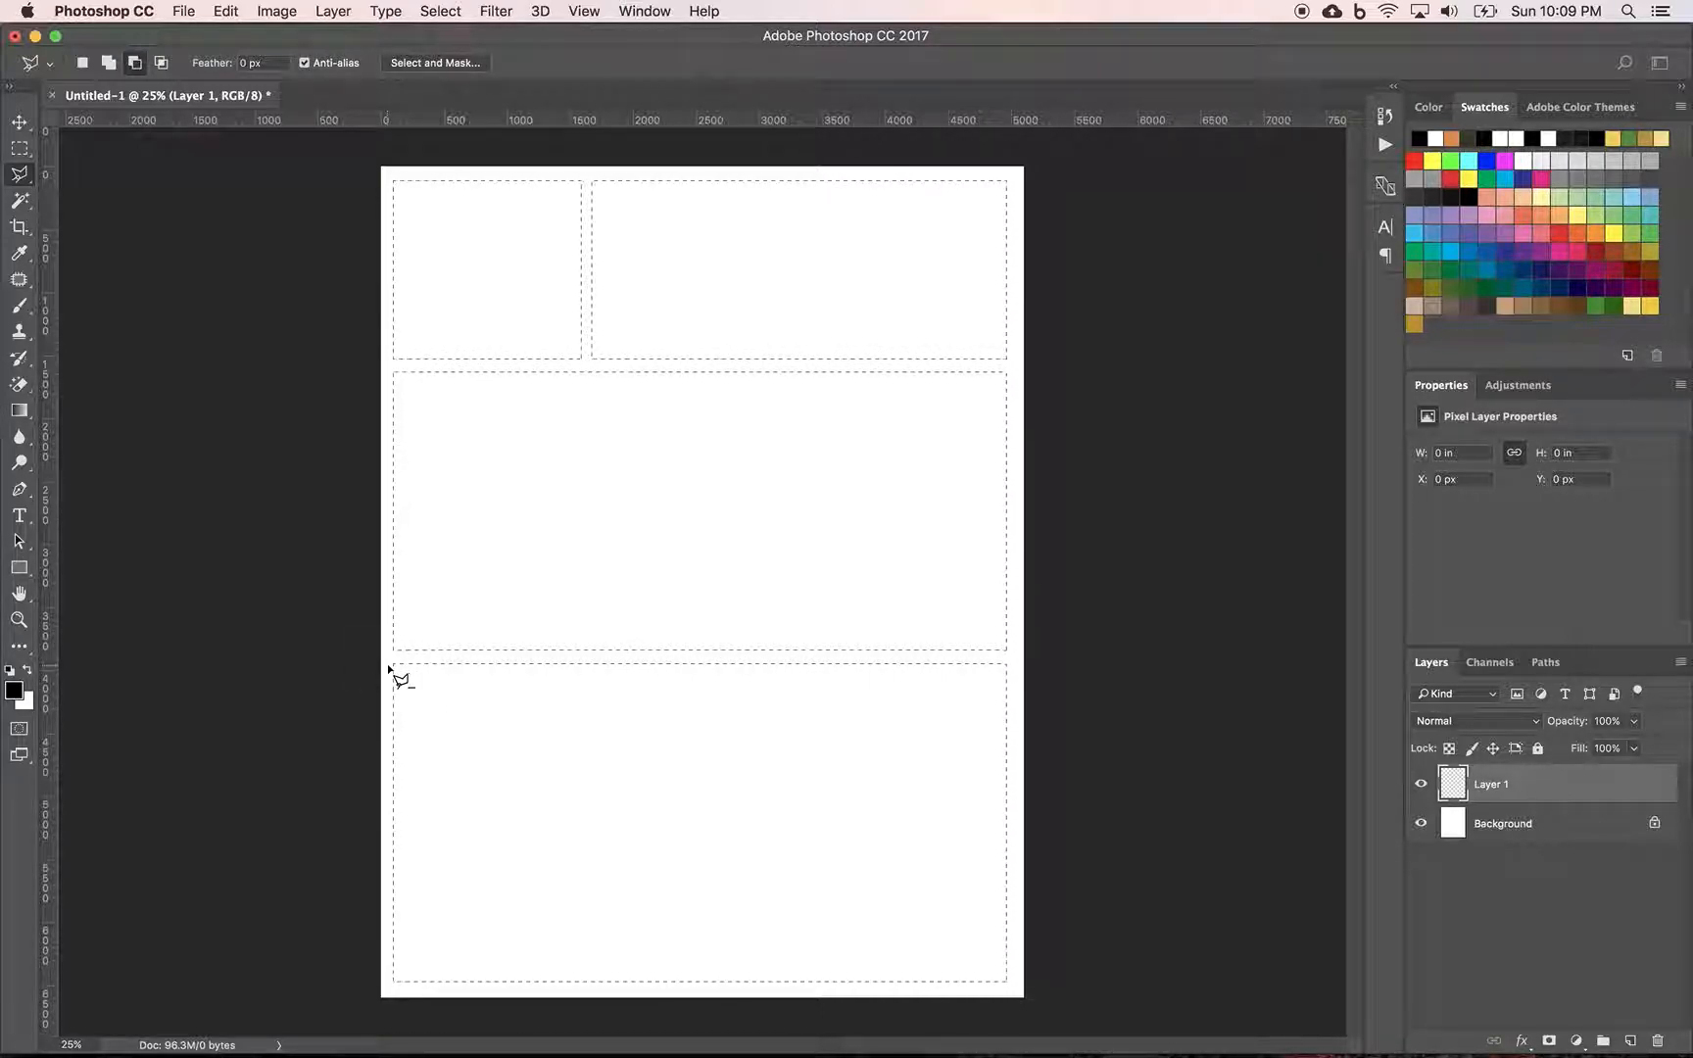
click(389, 667)
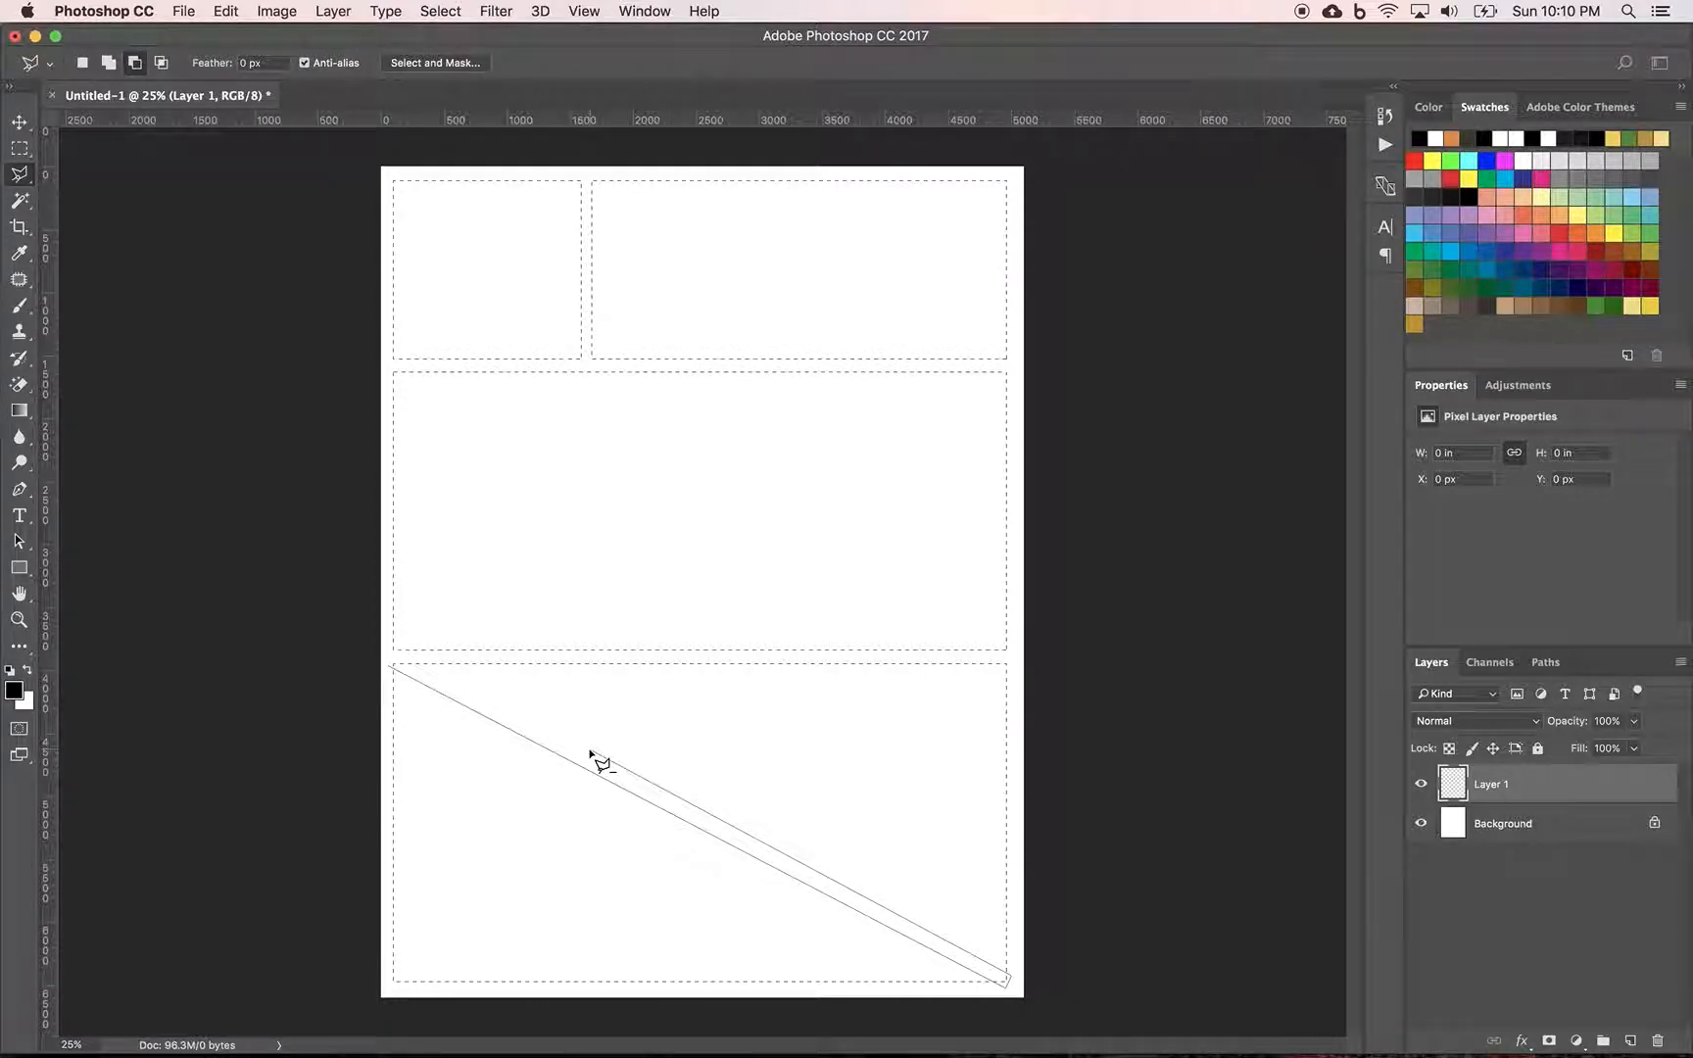
click(394, 661)
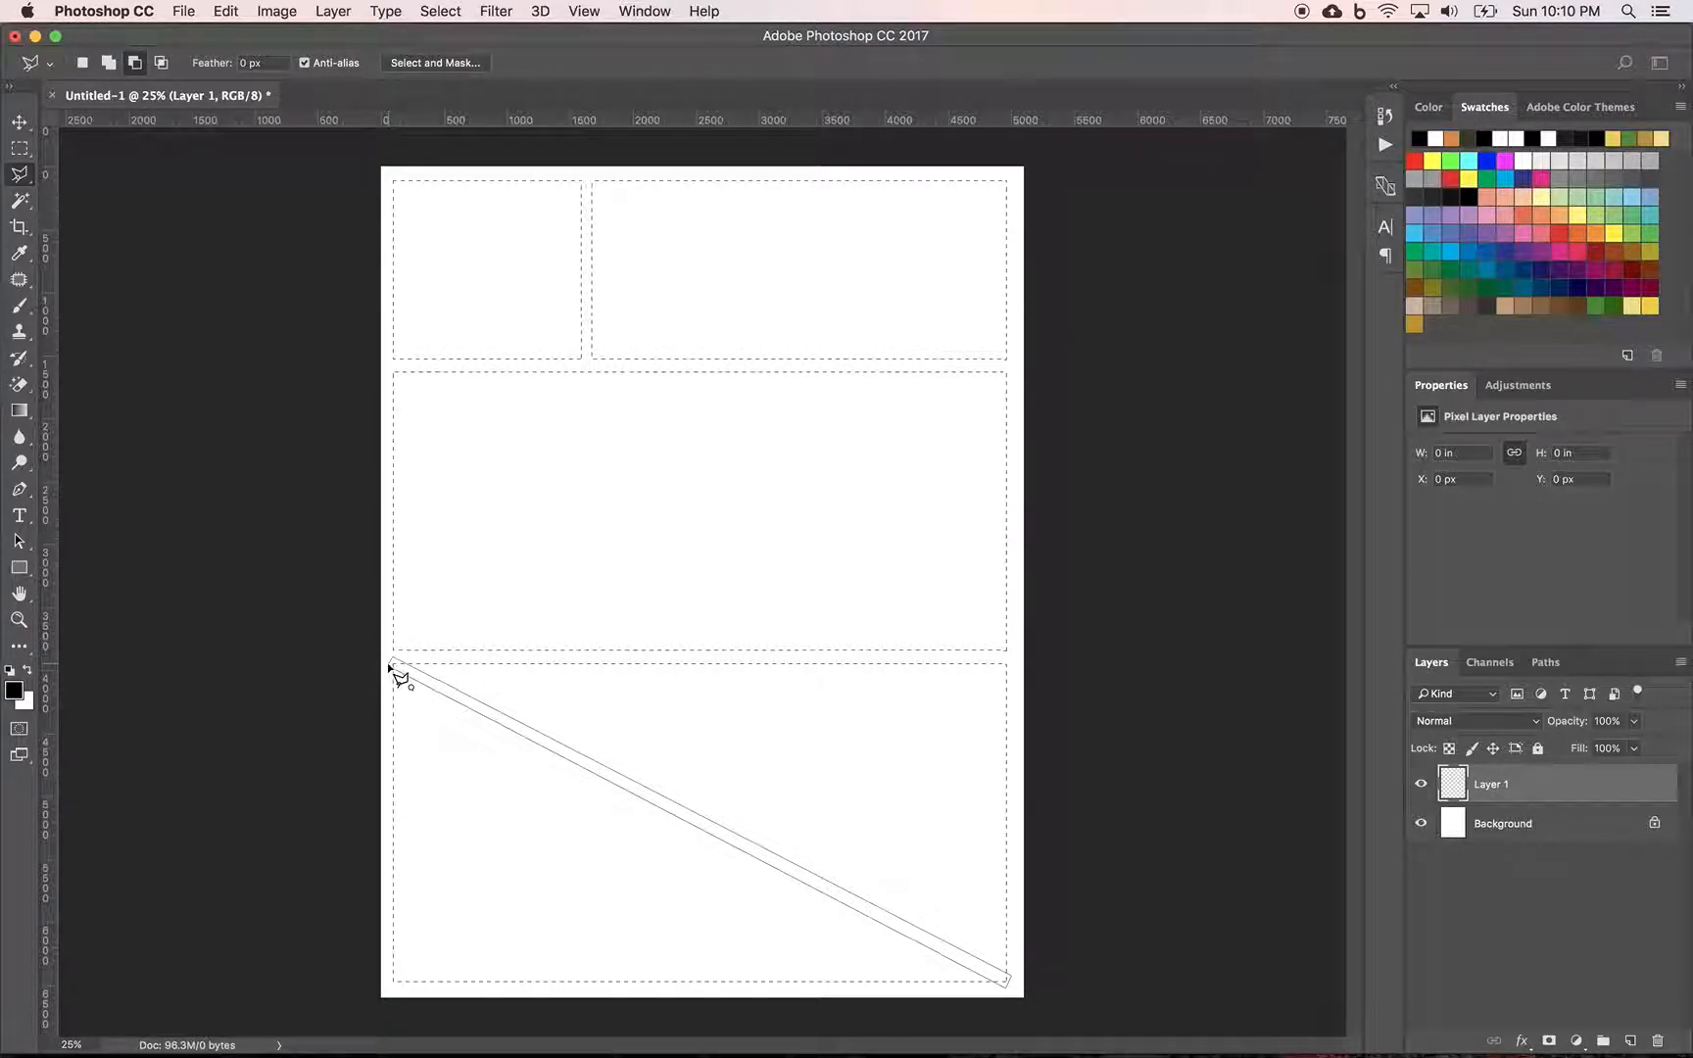
click(389, 667)
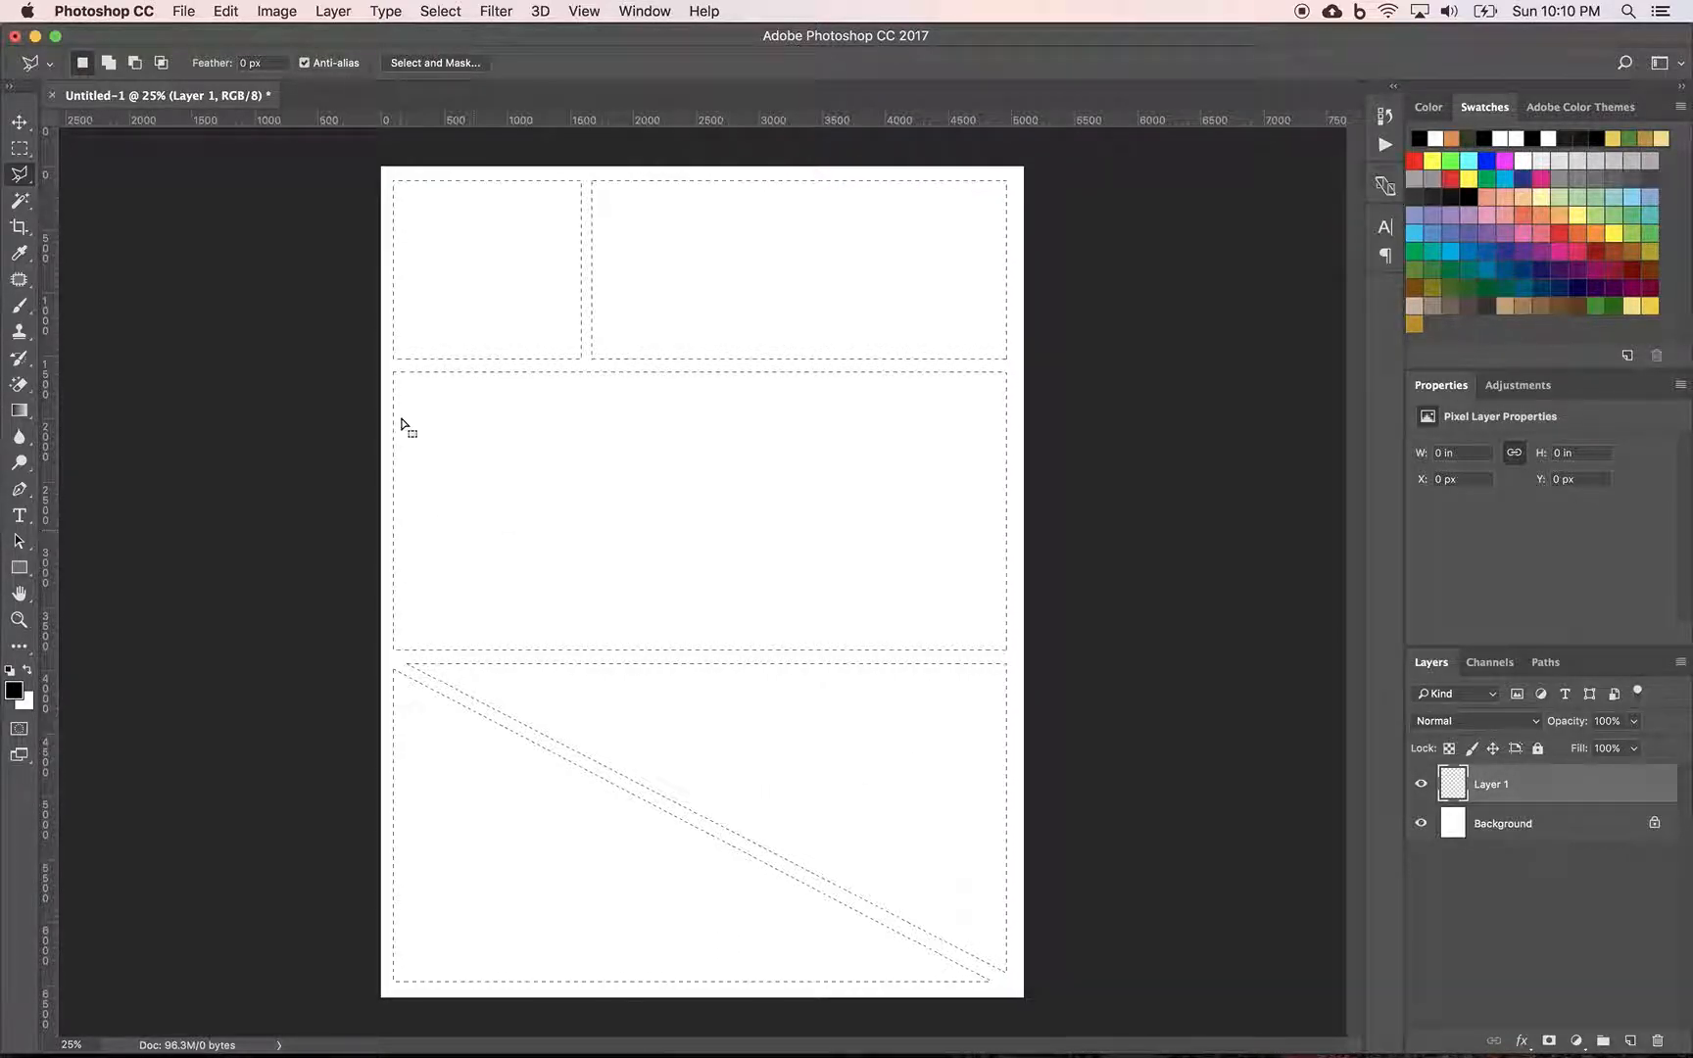
Subtract a vertical gutter from the middle band with the Rectangular Marquee, slightly right of the page's centre.
click(20, 148)
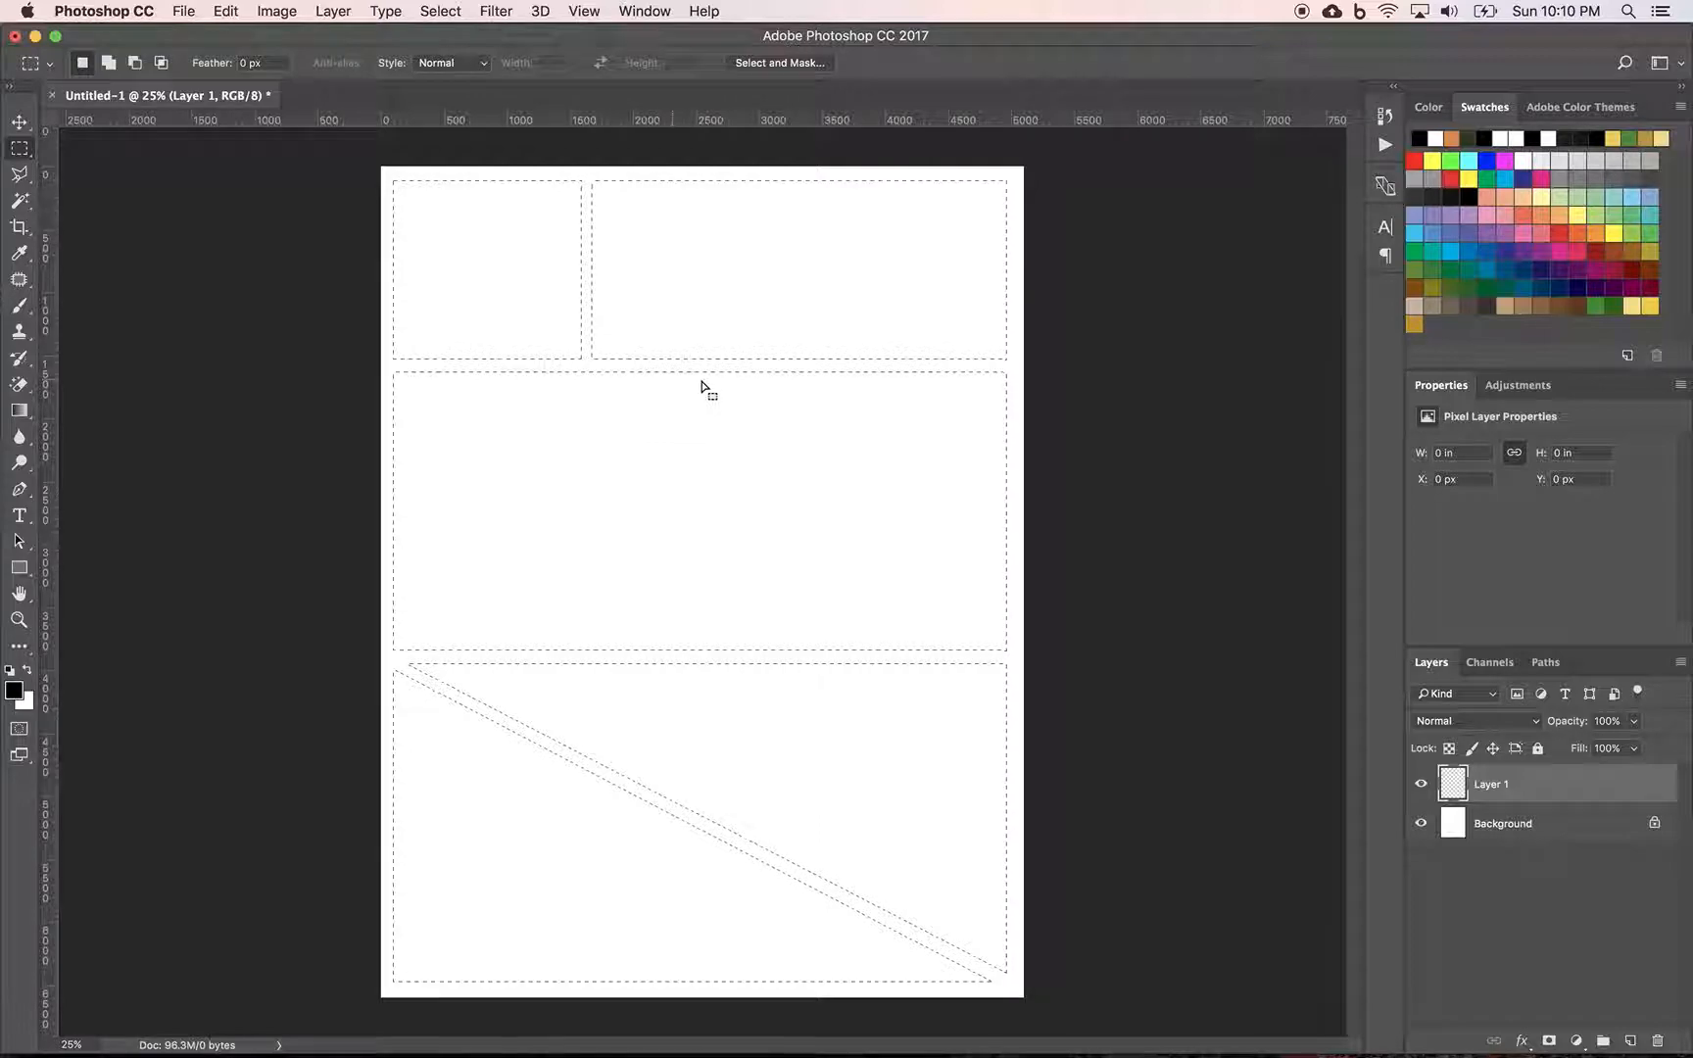
key(alt)
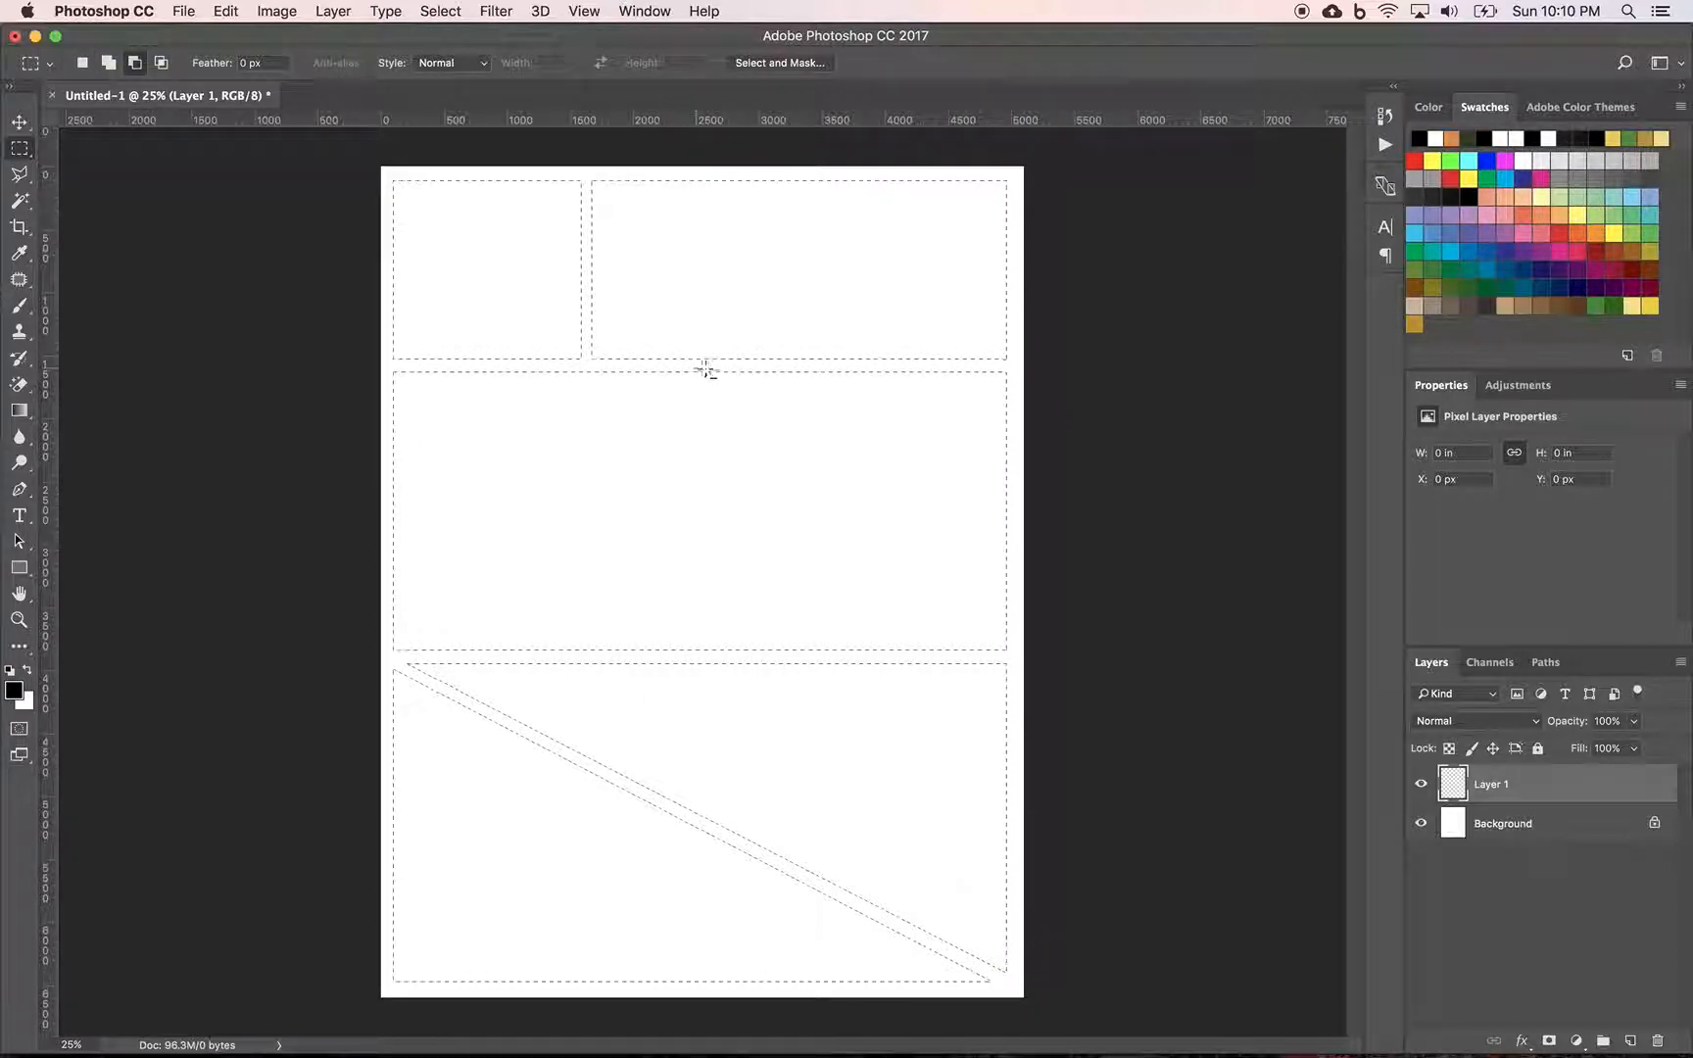
drag(724, 371, 745, 661)
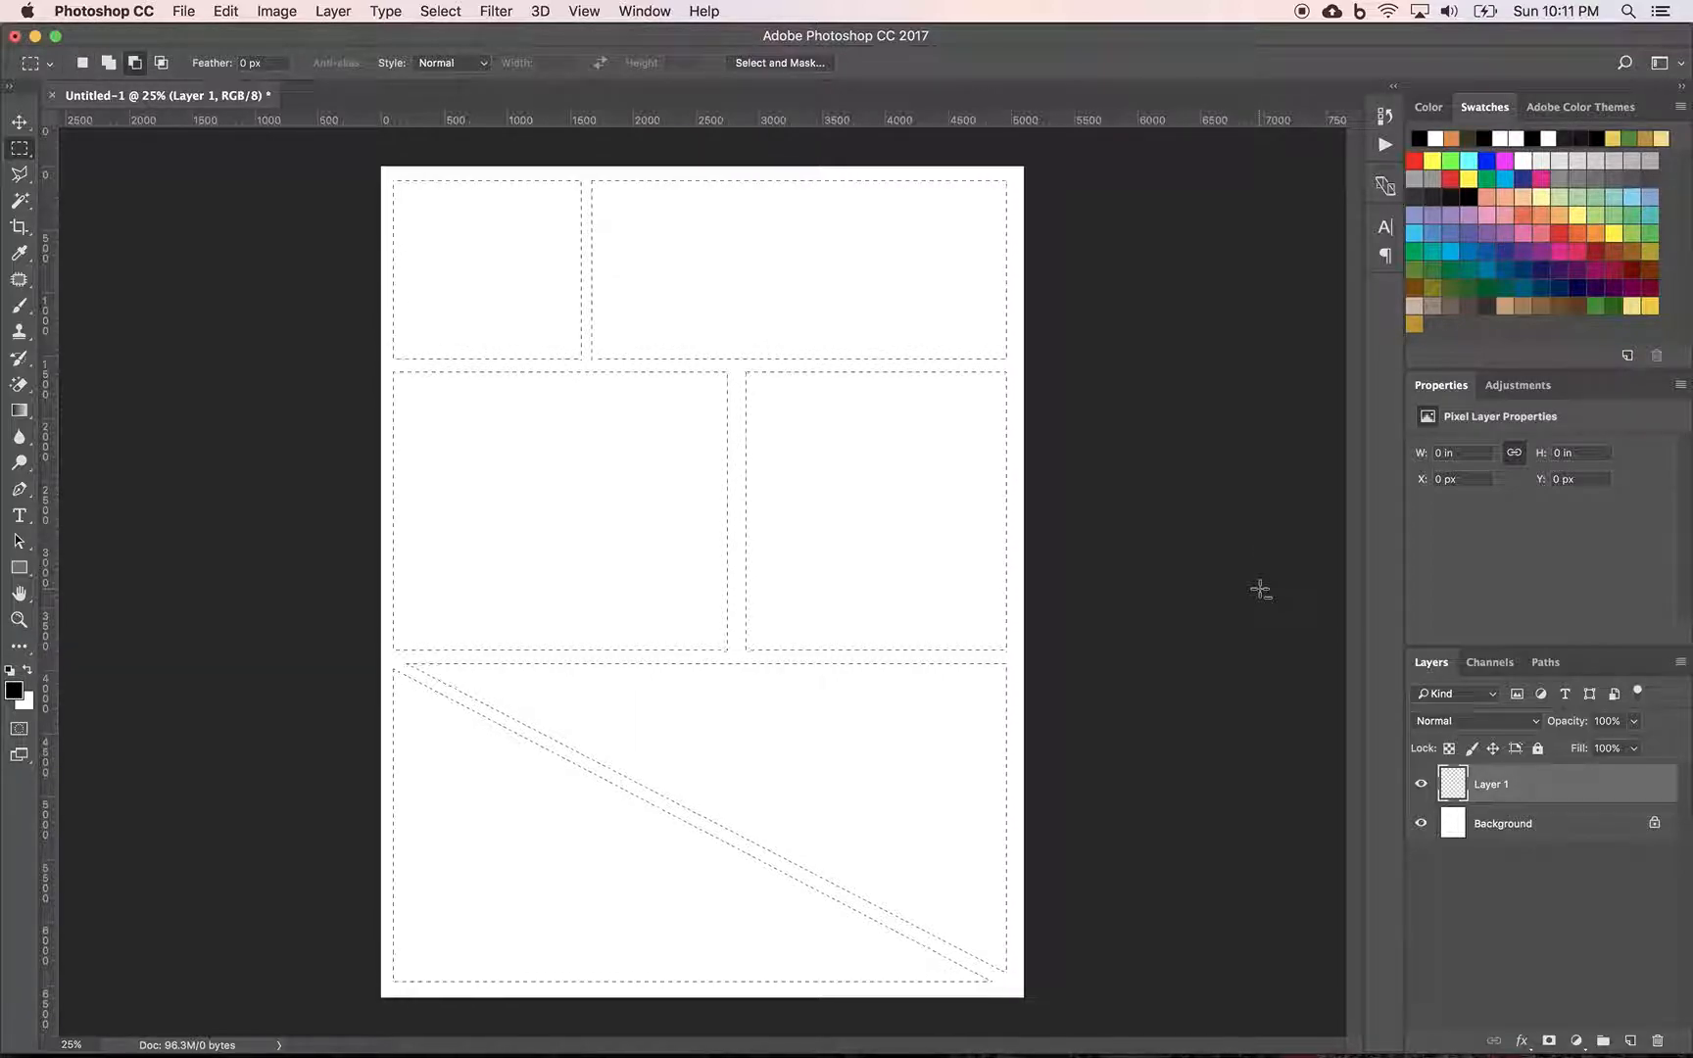
Fill the selected panel areas on Layer 1 with the black foreground colour and deselect.
key(alt+BackSpace)
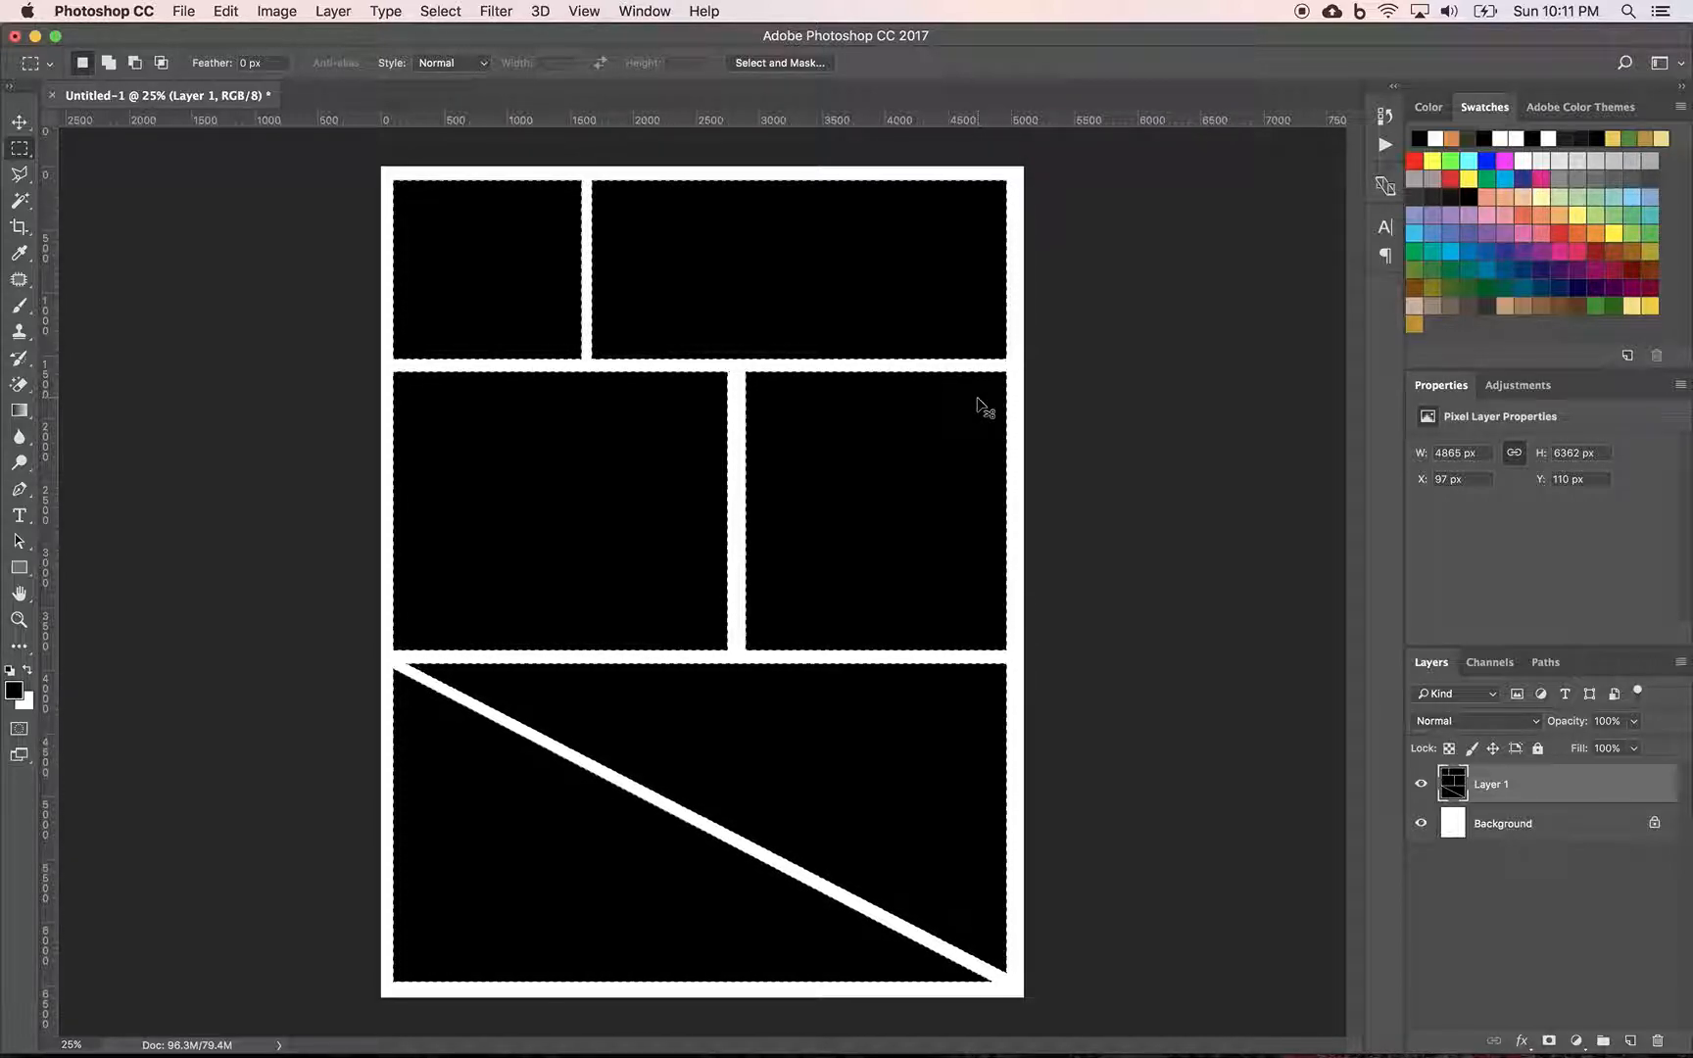
key(super+d)
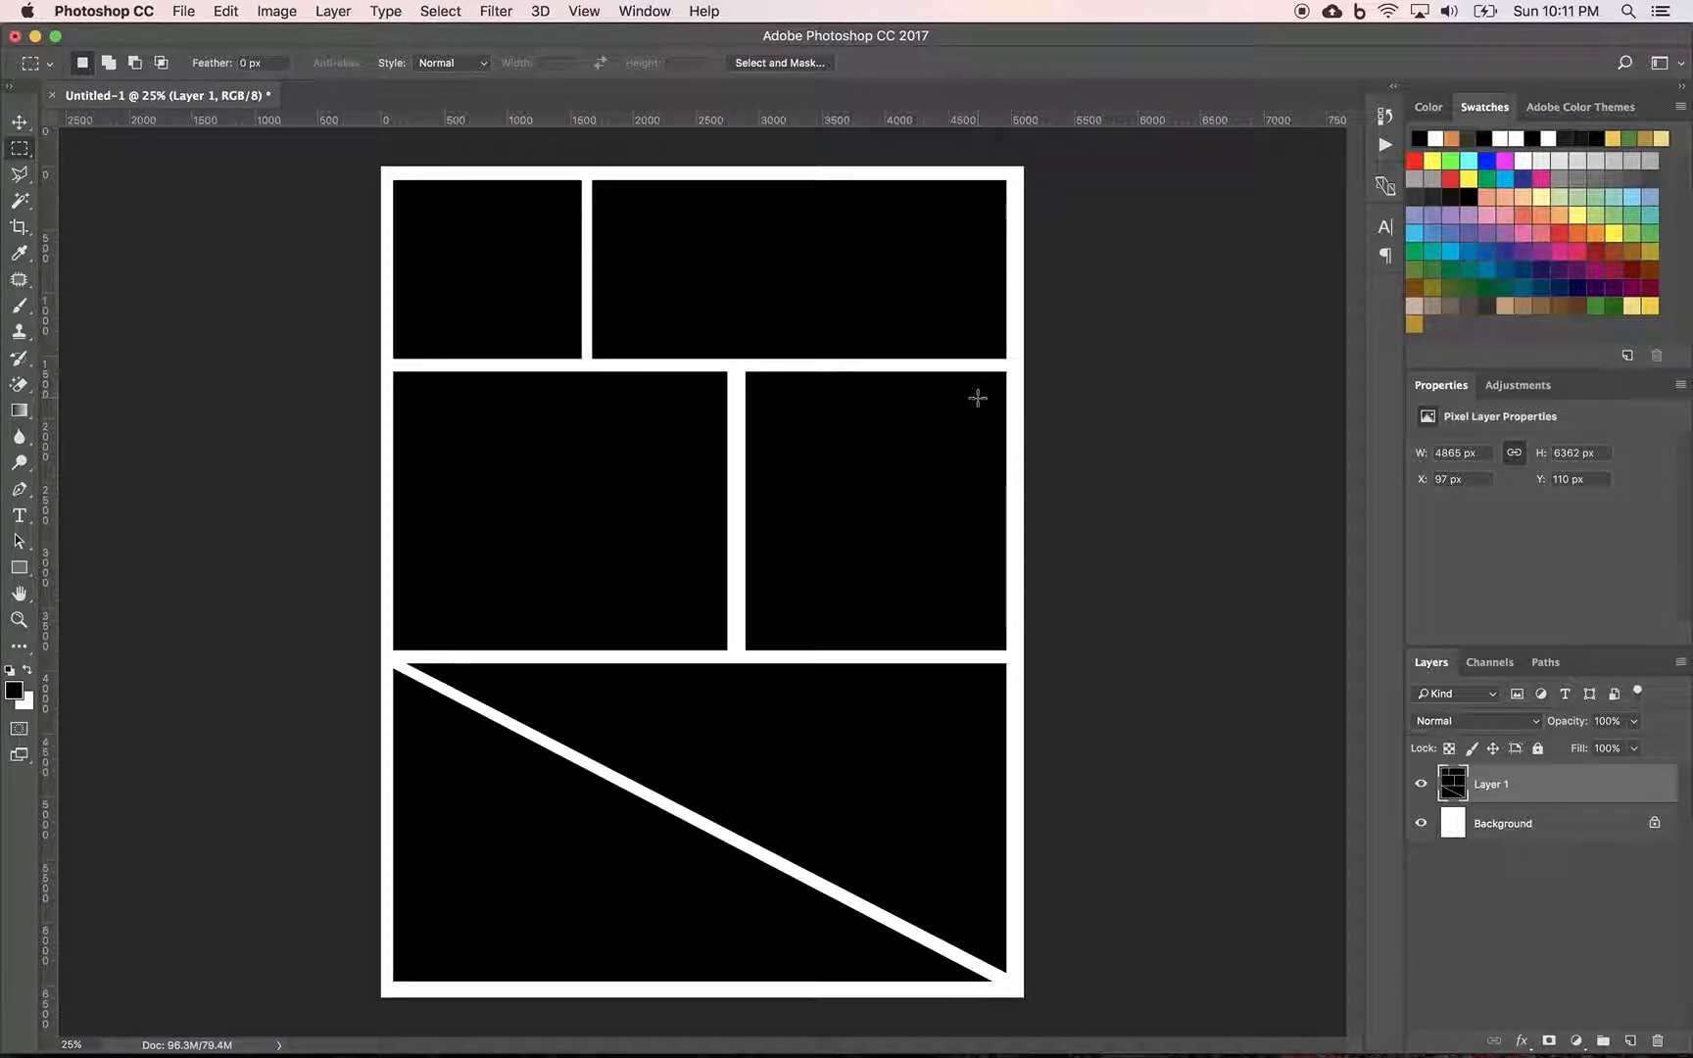